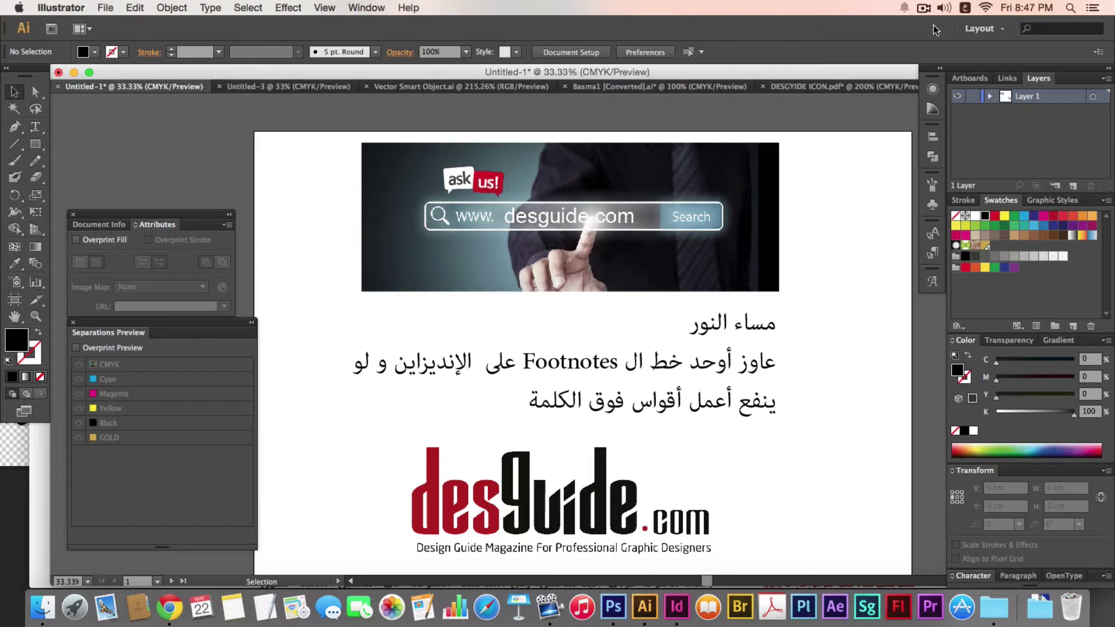
Switch to InDesign and create a new blank document with default settings
key(super+Tab)
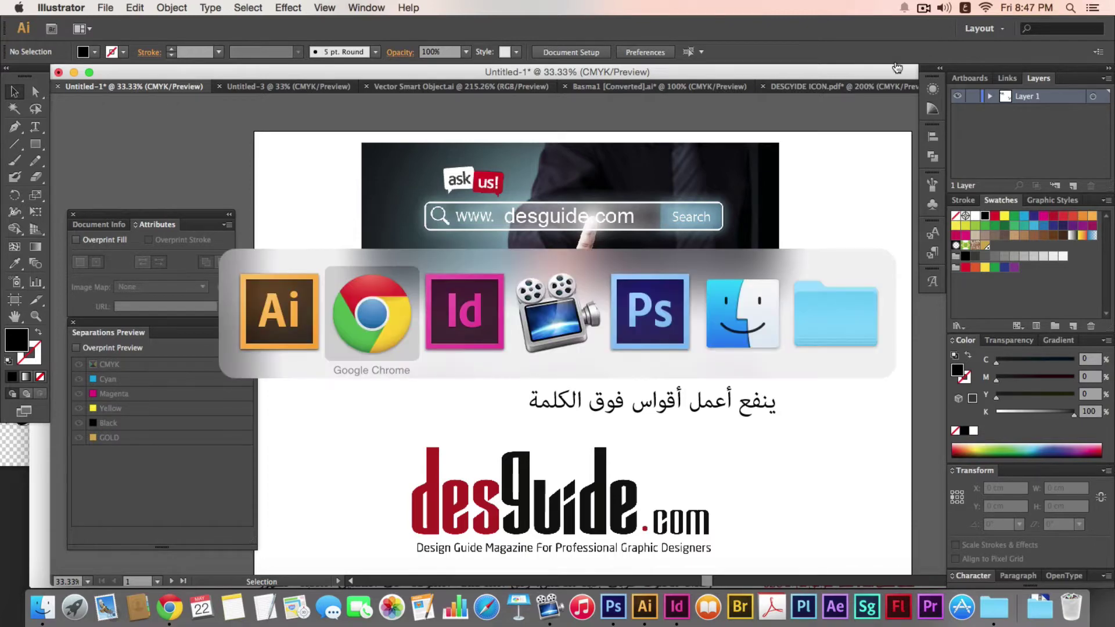
key(super+Tab)
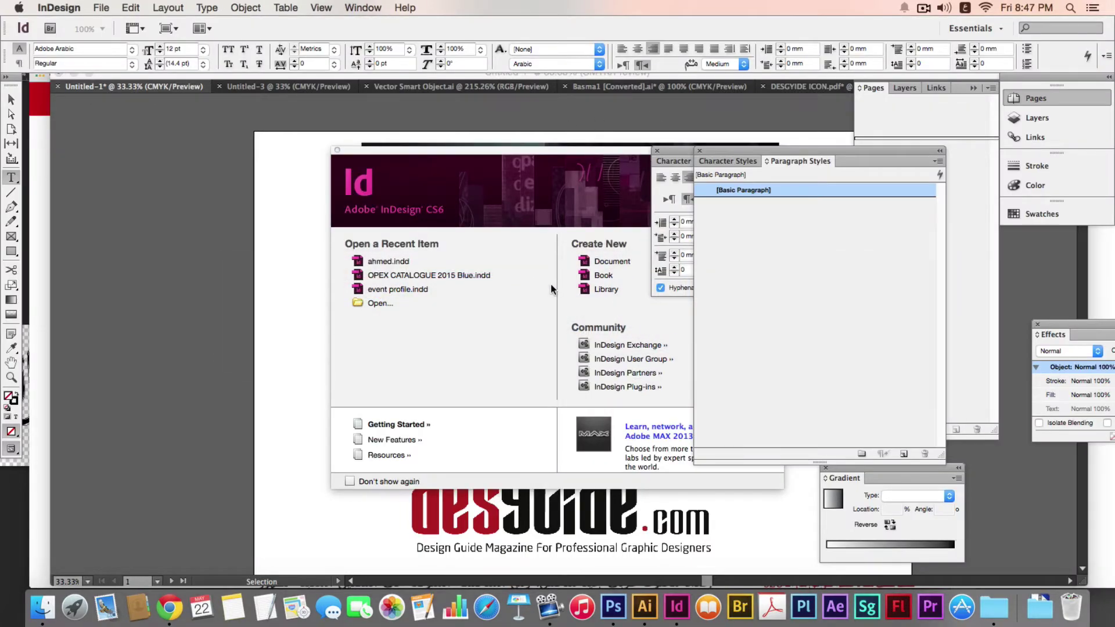
key(super+n)
key(Return)
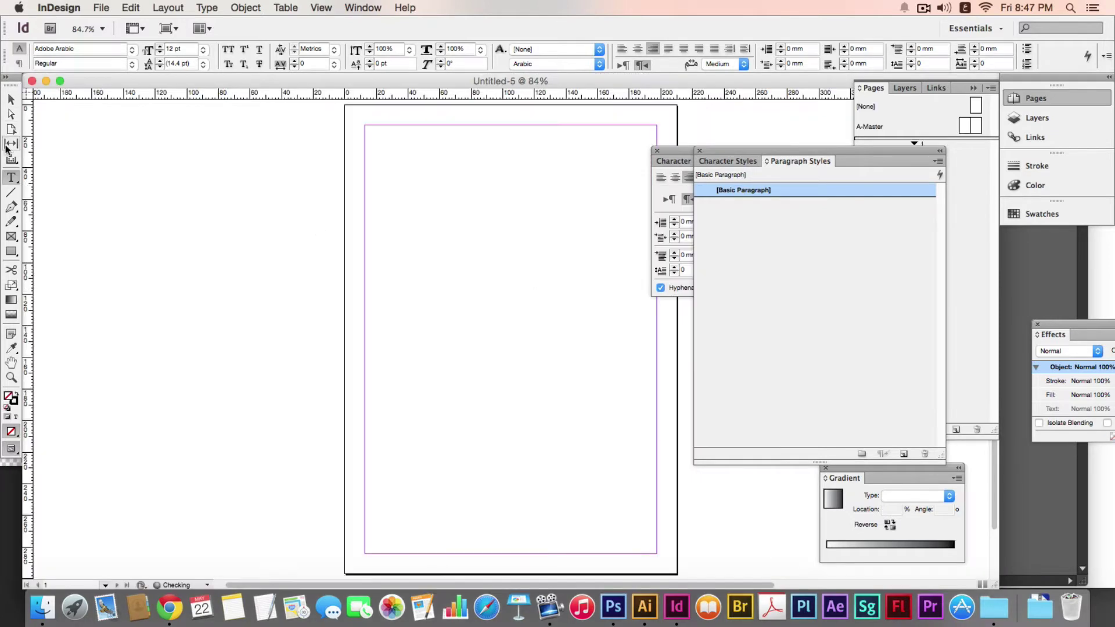
Draw a page-filling text frame, paste the Arabic paragraph, and set it to 28 pt, justified last line right
drag(372, 132, 643, 536)
key(super+v)
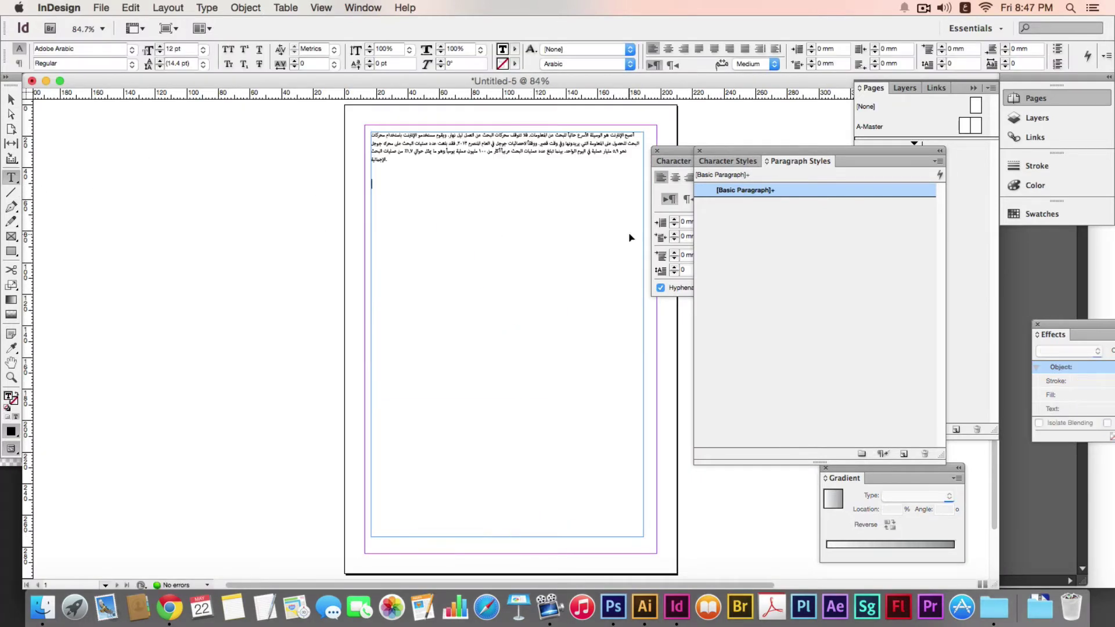
key(super+a)
key(super+shift+period)
key(super+shift+period)
key(super+shift+period)
key(super+shift+period)
key(super+shift+period)
key(super+shift+period)
key(super+shift+period)
key(super+shift+period)
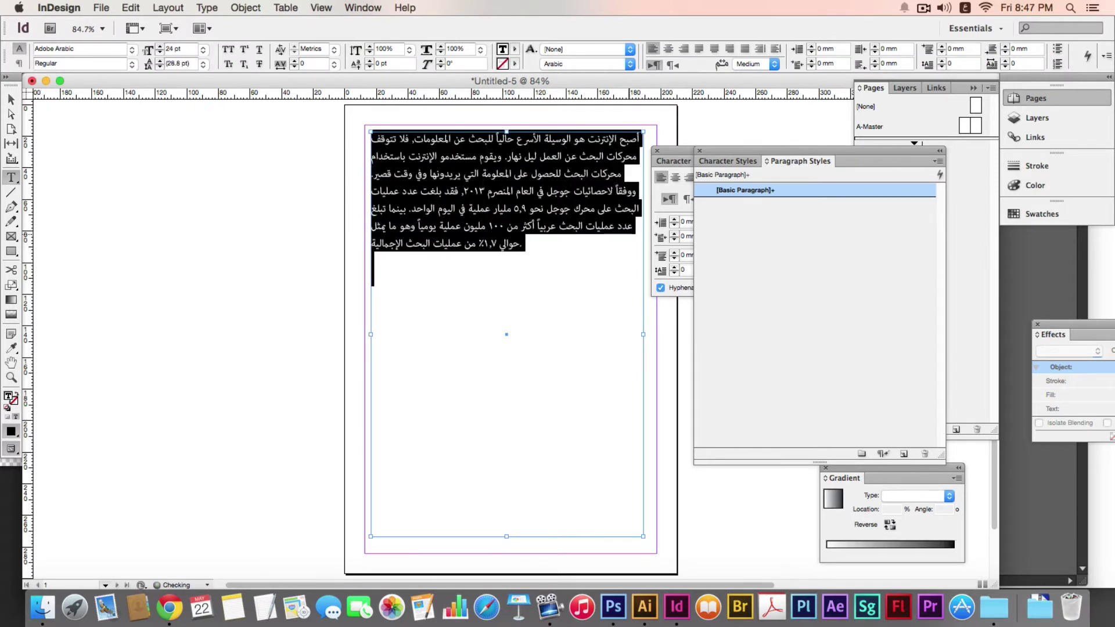
click(684, 49)
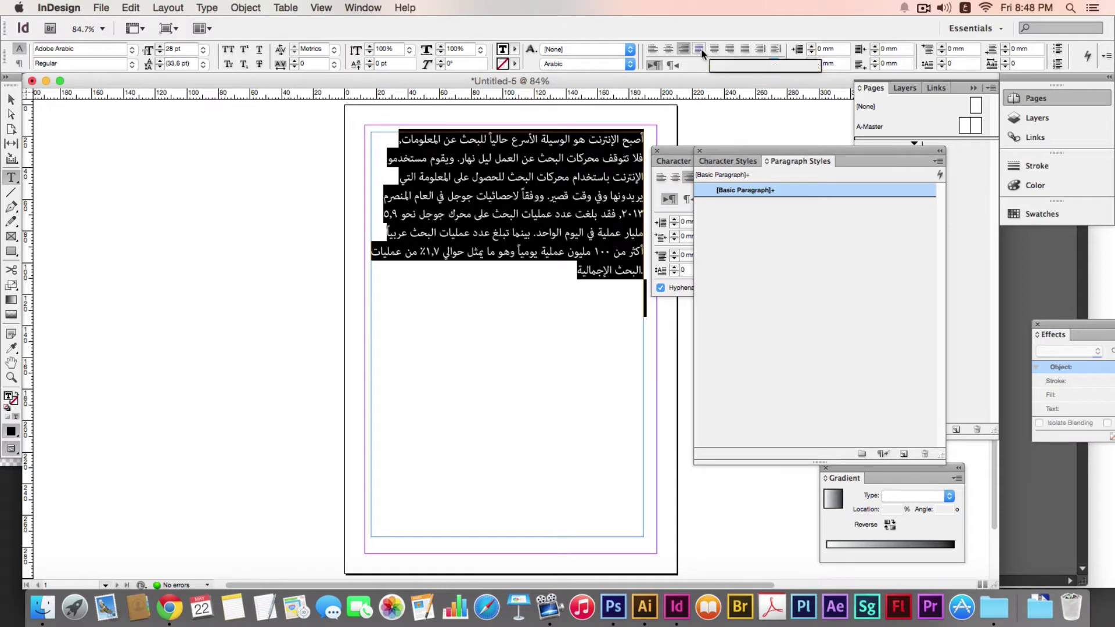
click(730, 49)
Place the insertion point in the third line, where the footnote will go
click(567, 177)
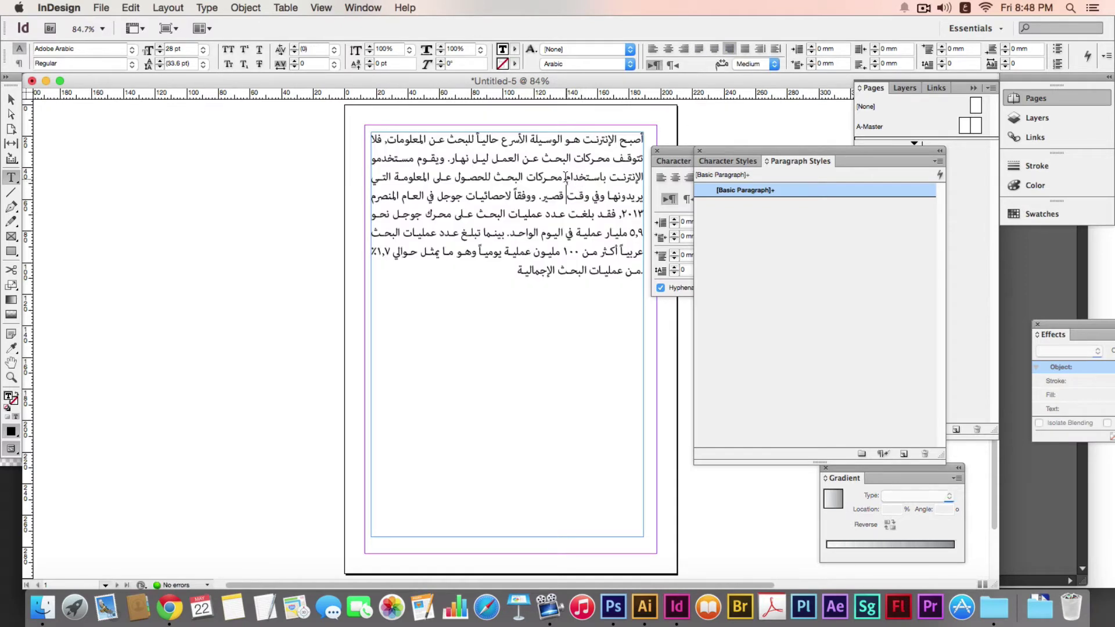
click(165, 7)
mouse_move(237, 5)
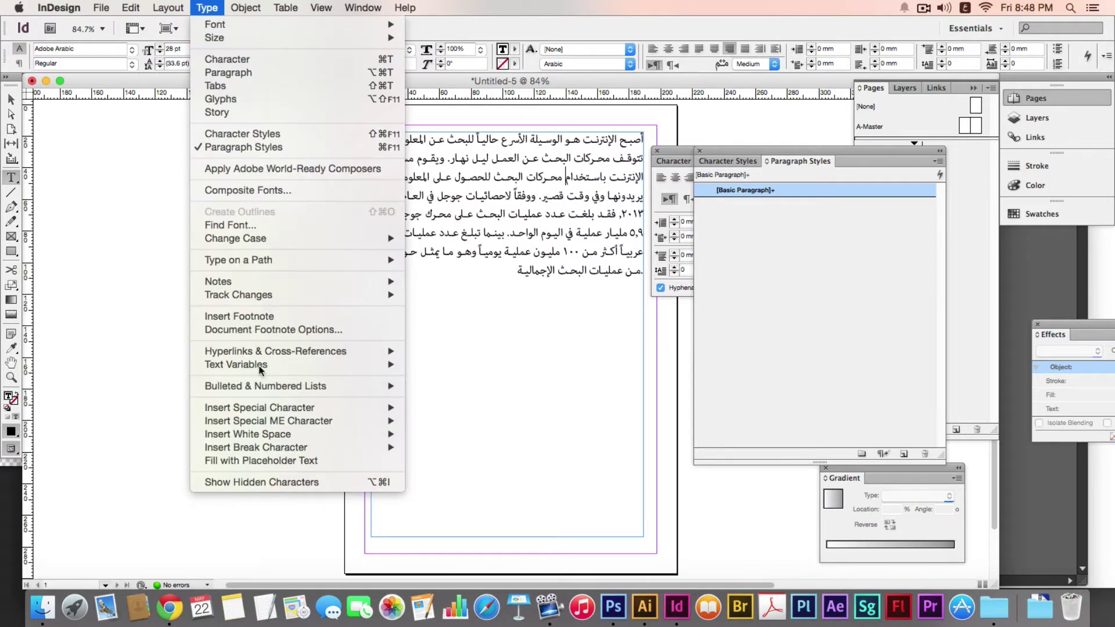
Insert a footnote after باستخدام and type some temporary note text
click(278, 317)
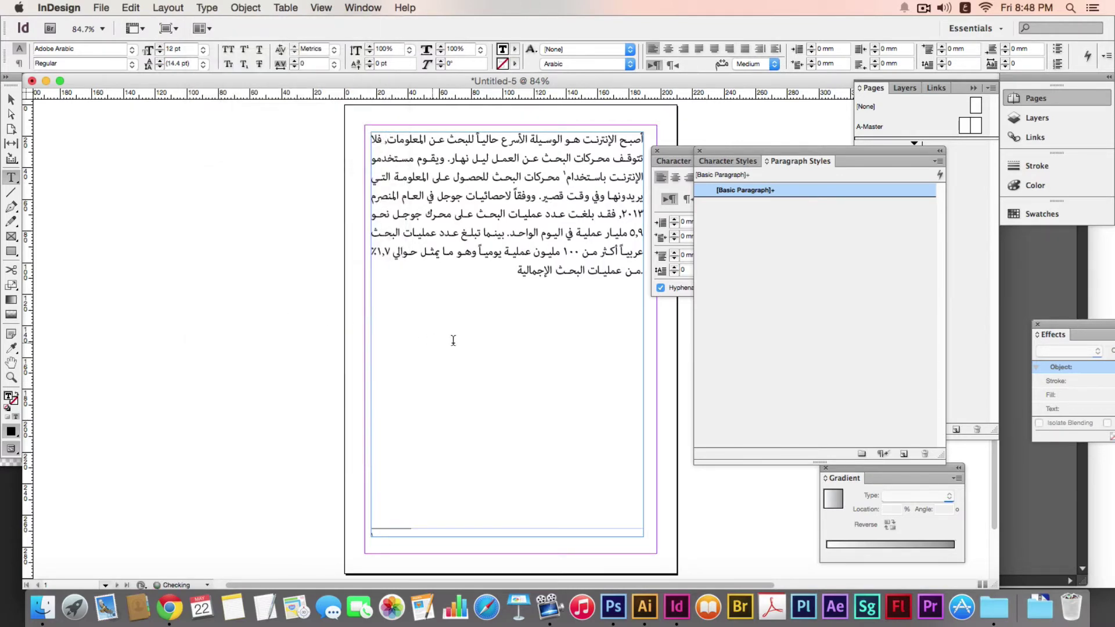
text(يسيس)
scroll(412, 535, left, 1)
text(يشسيش)
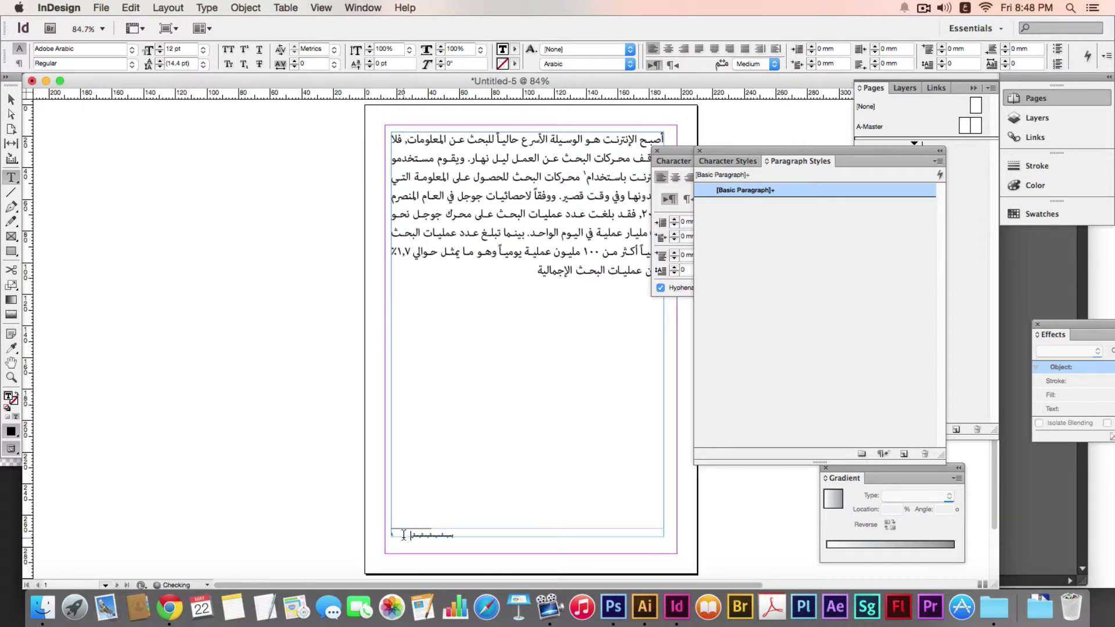
text(شي)
Replace the footnote text with 'الإحصاءات من جوجل', correcting the typo
double_click(452, 535)
click(512, 196)
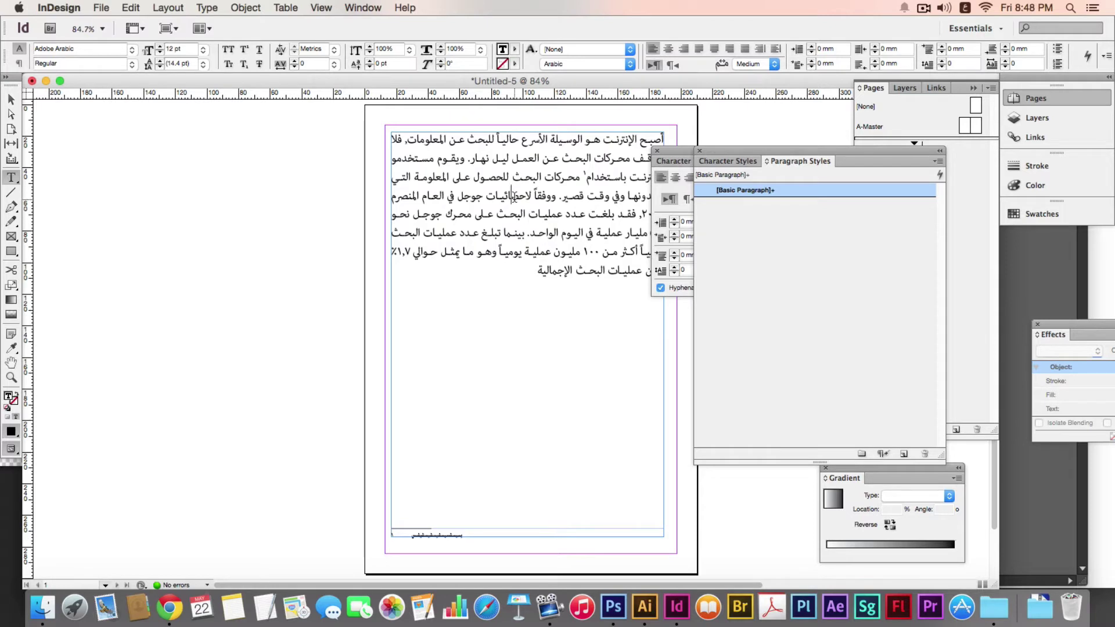
double_click(450, 535)
key(BackSpace)
text(الاع)
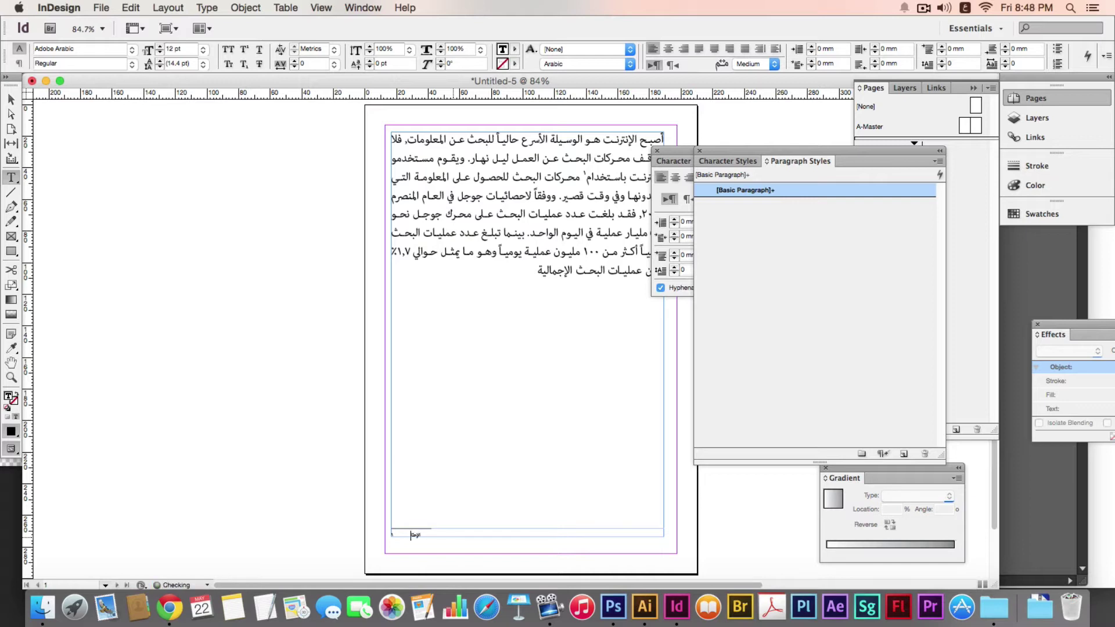
text(إحصاءات من جم)
text(ل)
key(BackSpace)
key(BackSpace)
key(BackSpace)
text(وجل)
drag(453, 537, 375, 499)
click(408, 528)
mouse_move(486, 448)
mouse_down()
mouse_move(565, 463)
mouse_move(487, 451)
mouse_up()
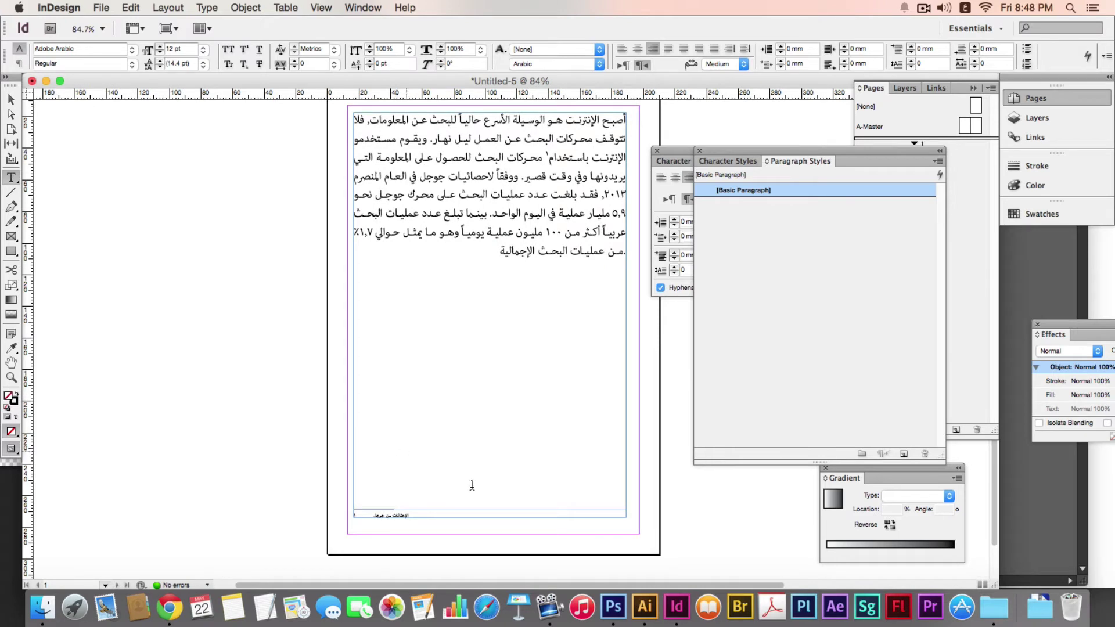
Select the whole footnote line and align it right
triple_click(386, 512)
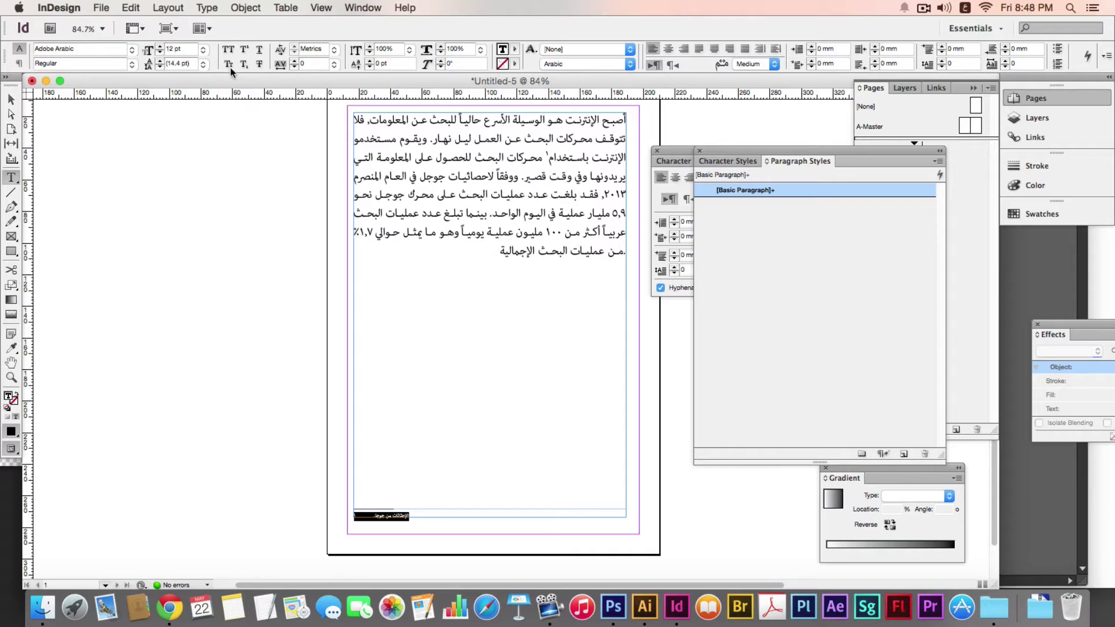
click(684, 48)
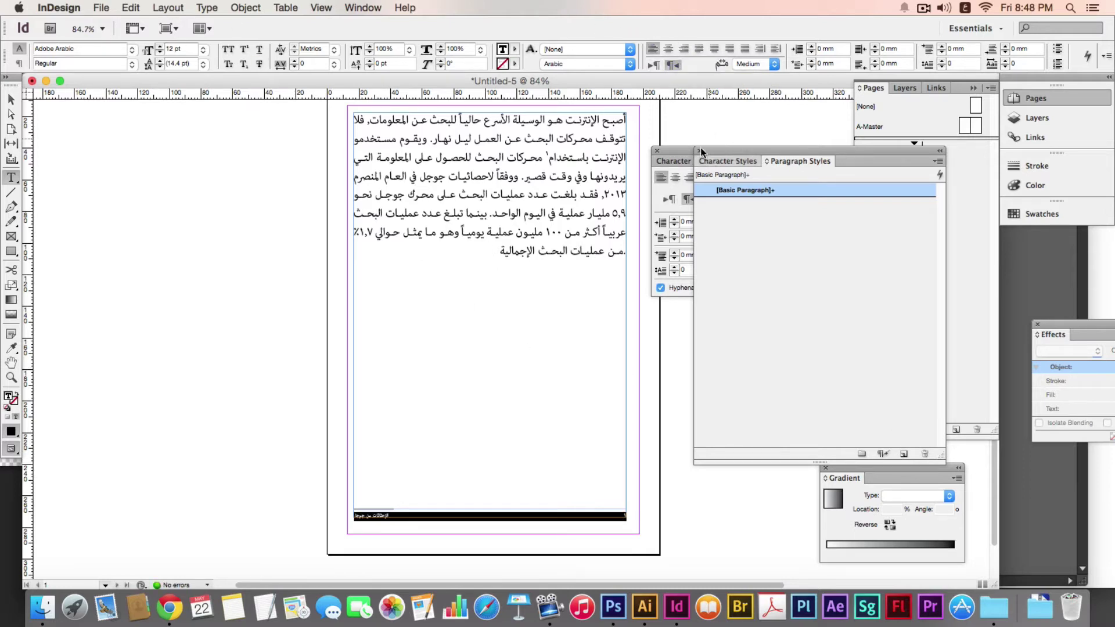
click(683, 49)
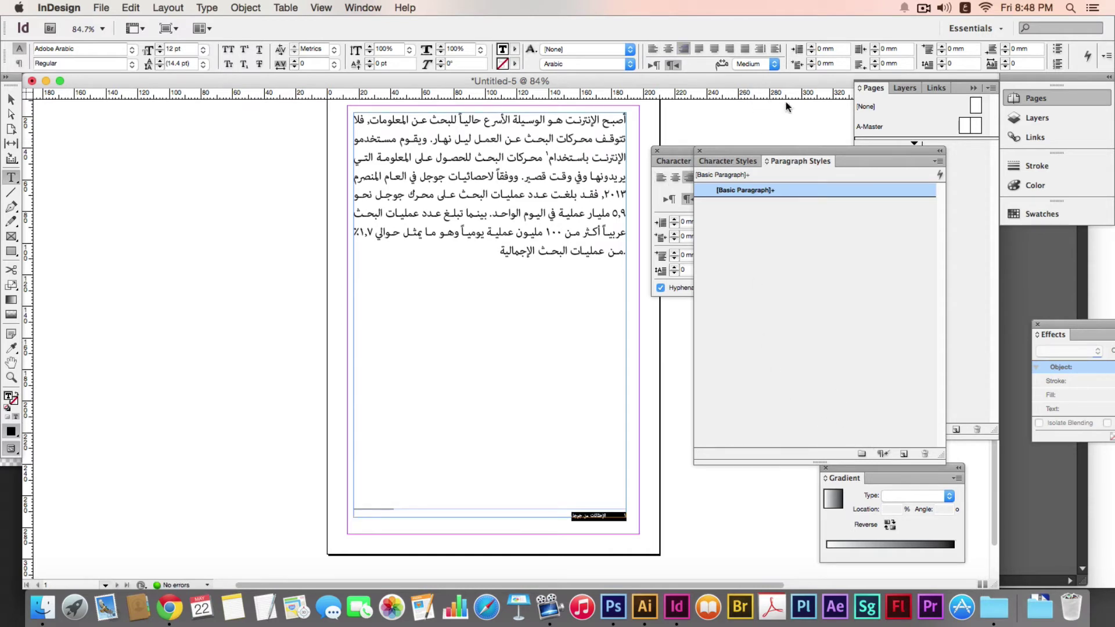
Create a new paragraph style and name it footnote
click(901, 453)
double_click(756, 207)
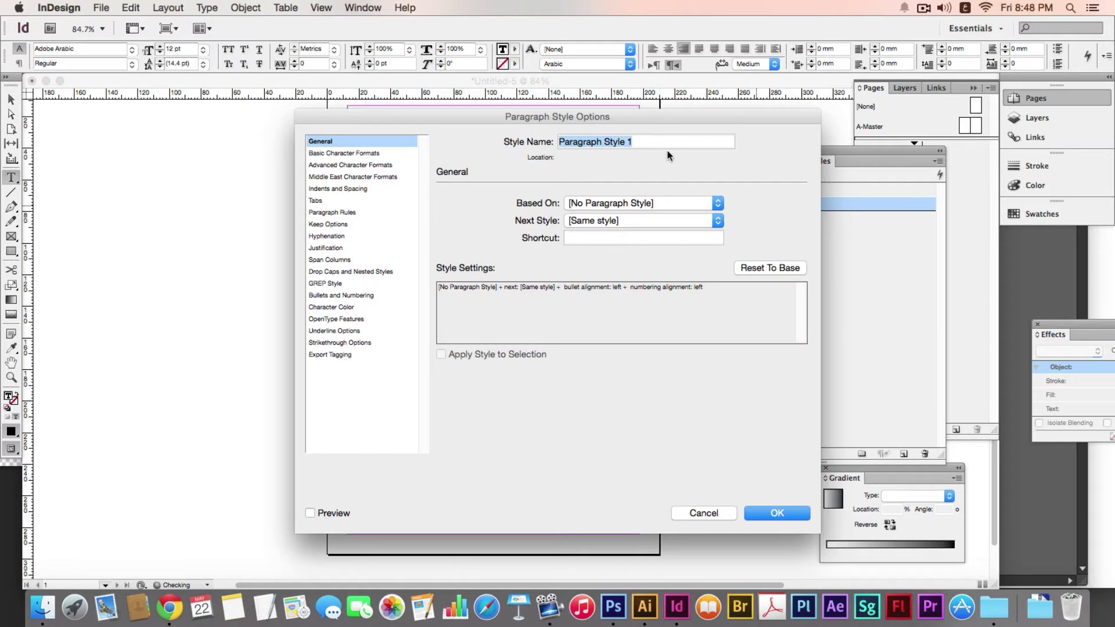
key(BackSpace)
text(بخخف)
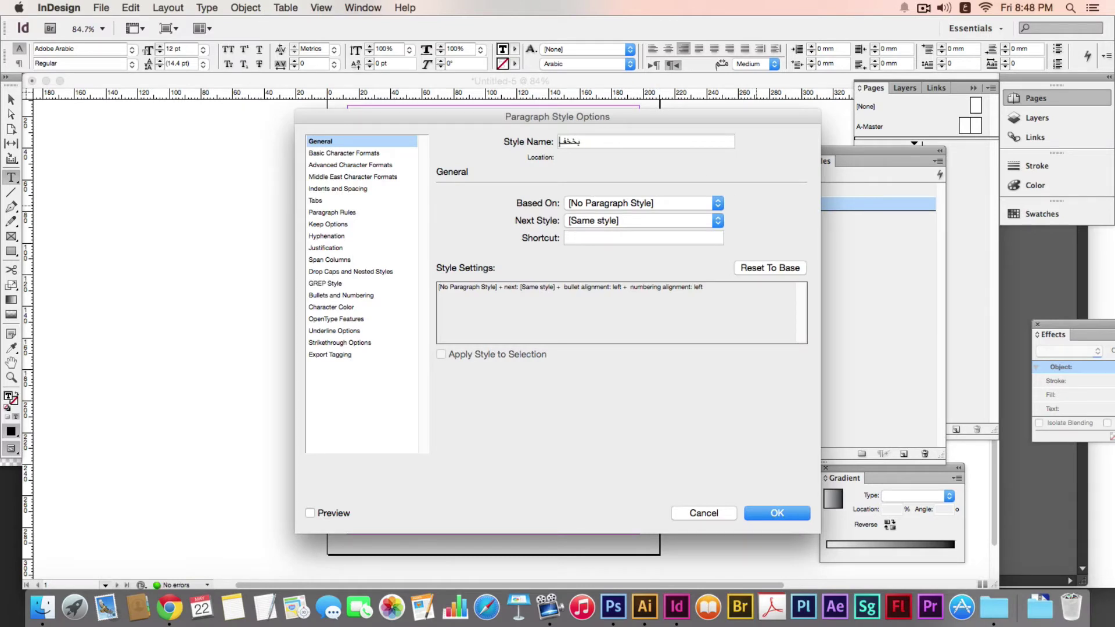
key(super+a)
key(super+space)
text(f)
Review the footnote style's option pages, from Basic Character Formats through Character Color
click(377, 152)
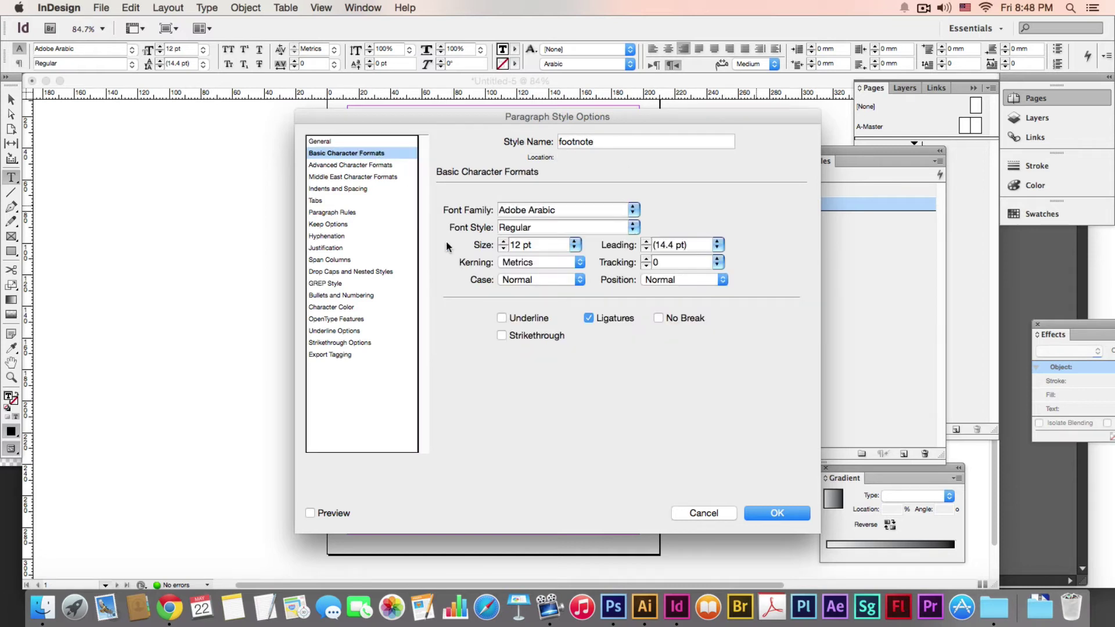
click(378, 164)
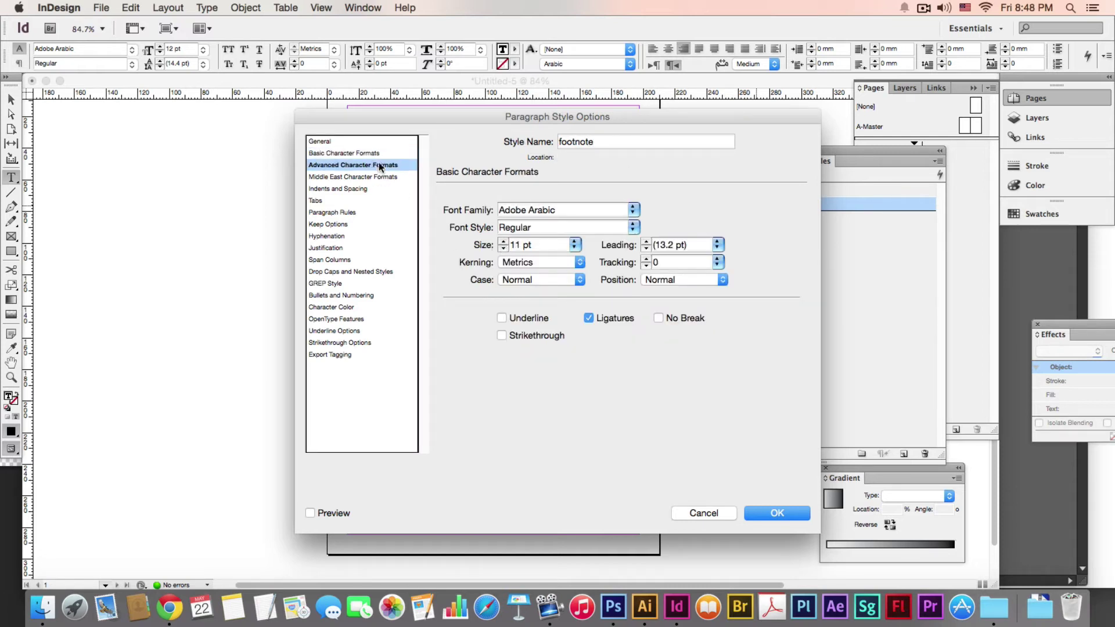
click(378, 176)
click(375, 189)
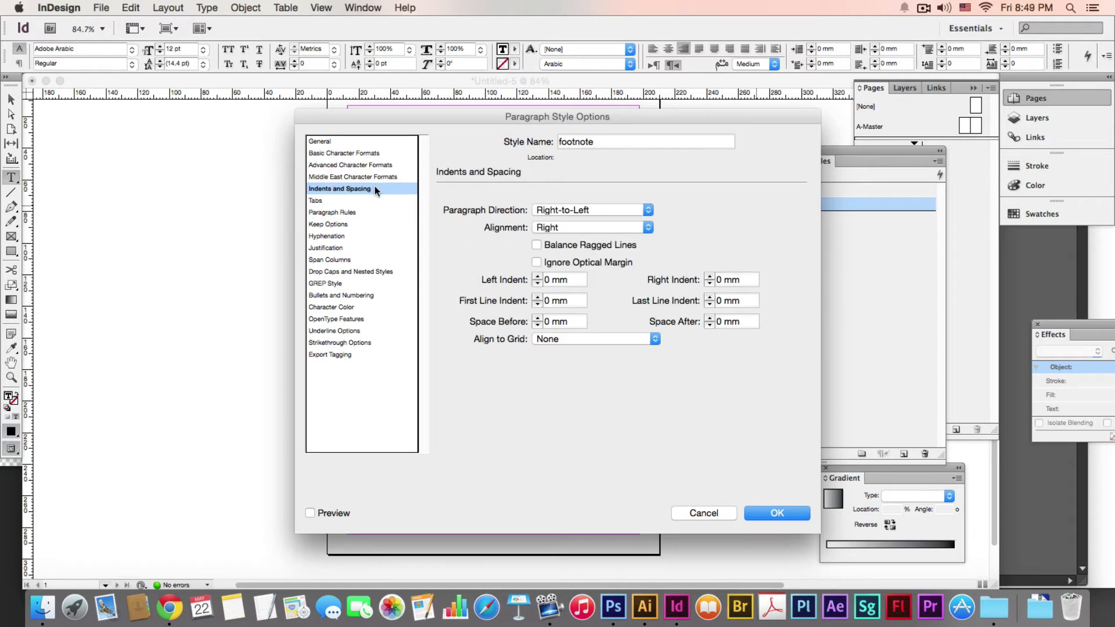
click(371, 199)
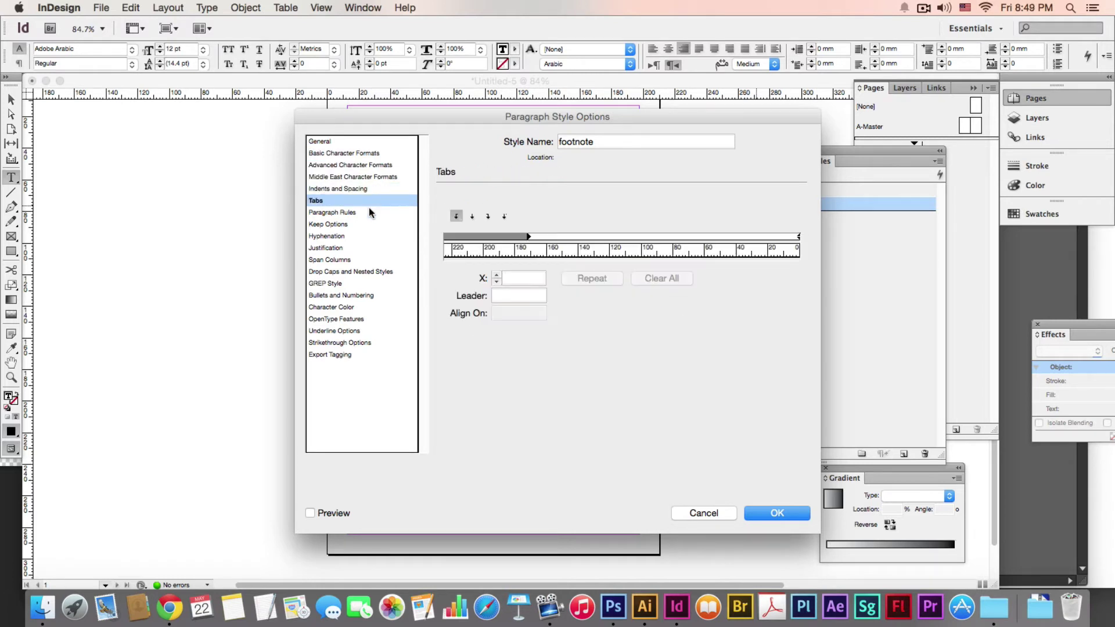
click(368, 212)
click(365, 224)
click(361, 235)
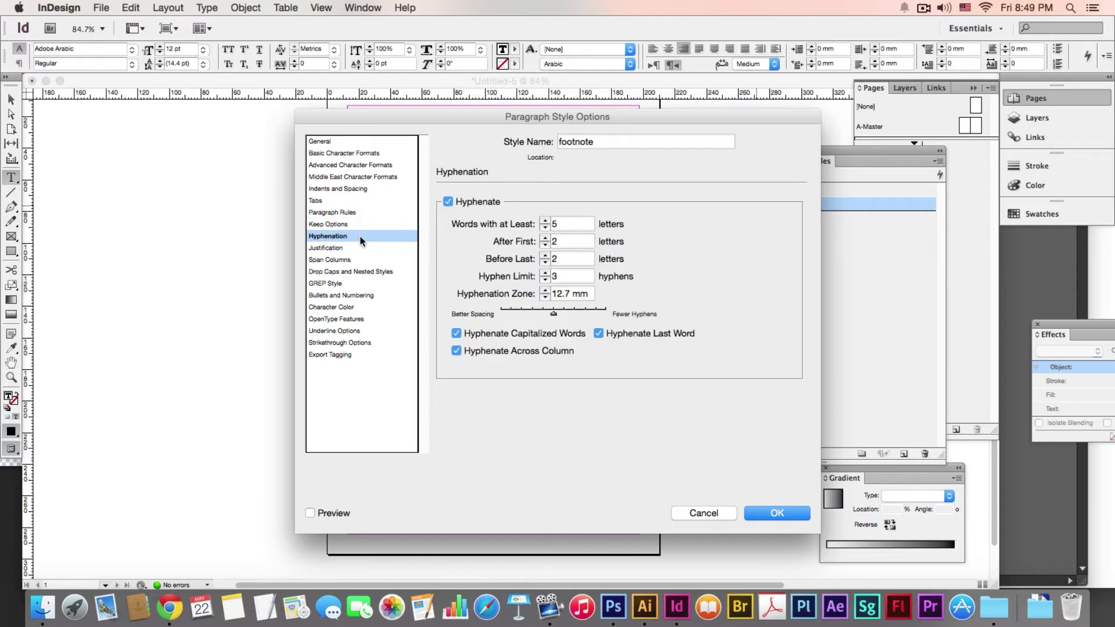
click(361, 248)
click(361, 260)
click(360, 283)
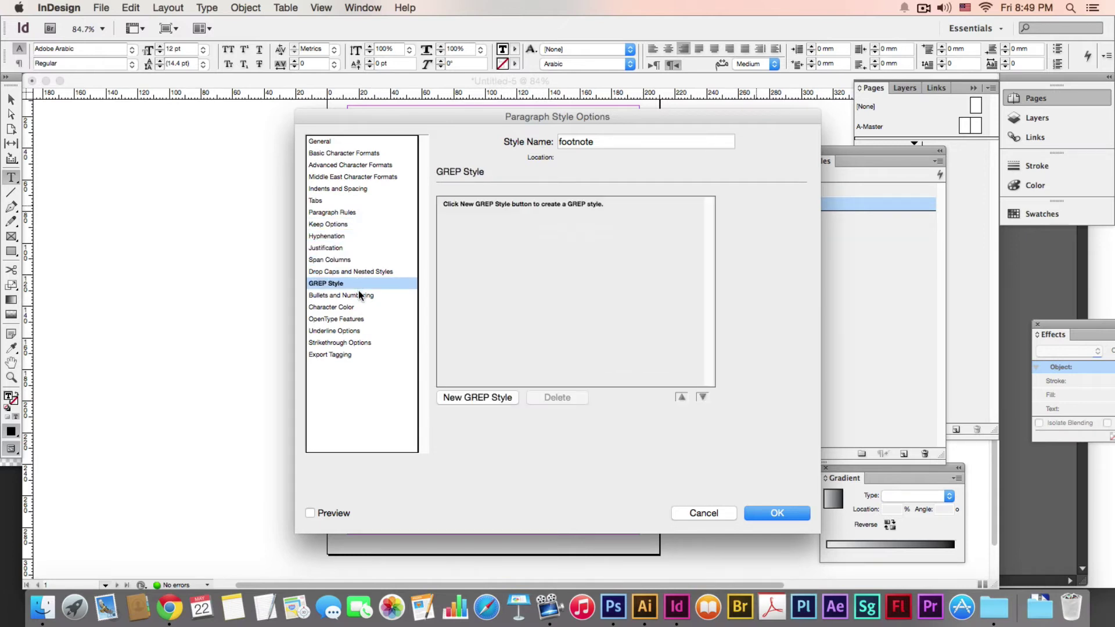
click(359, 294)
click(360, 306)
click(358, 296)
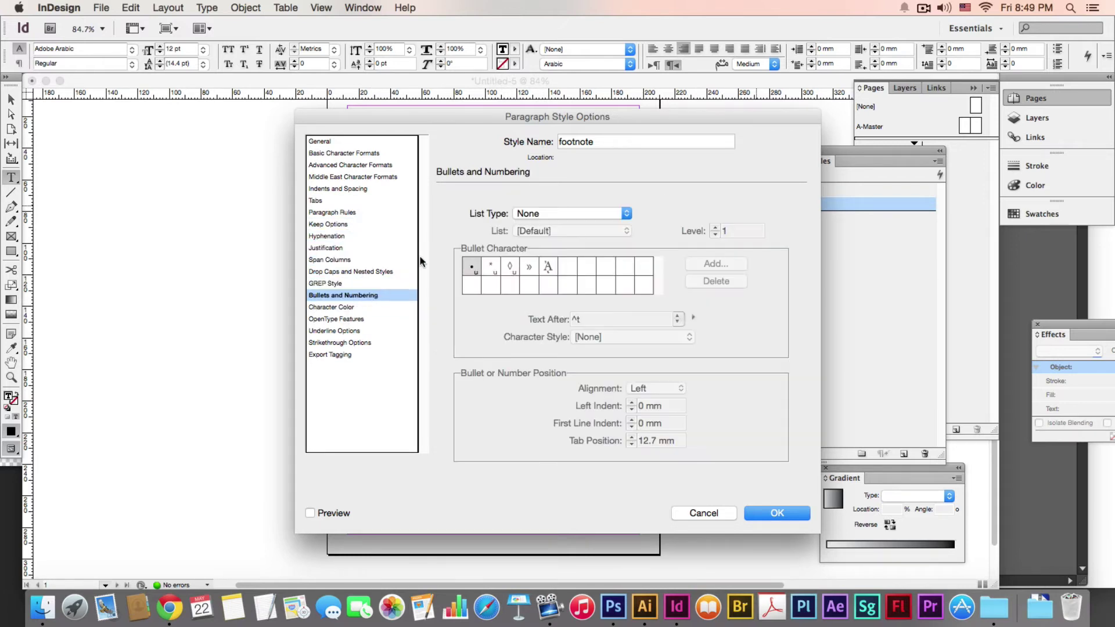
Make the style a bulleted list with magenta C=0 M=100 Y=0 K=0 text, and confirm
click(546, 215)
click(545, 227)
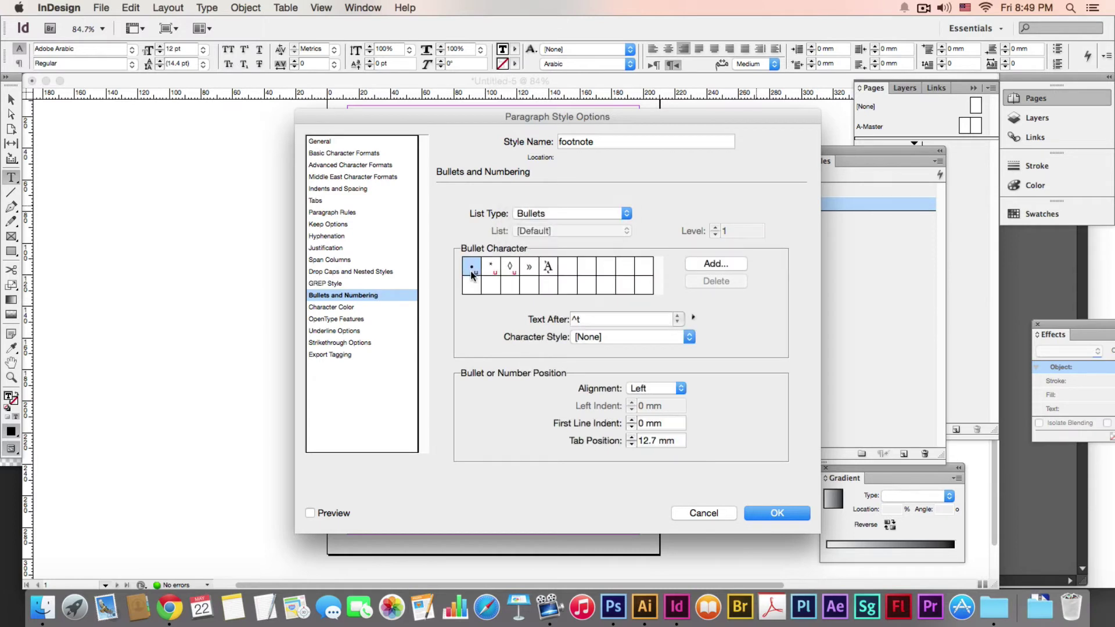
click(357, 307)
click(509, 268)
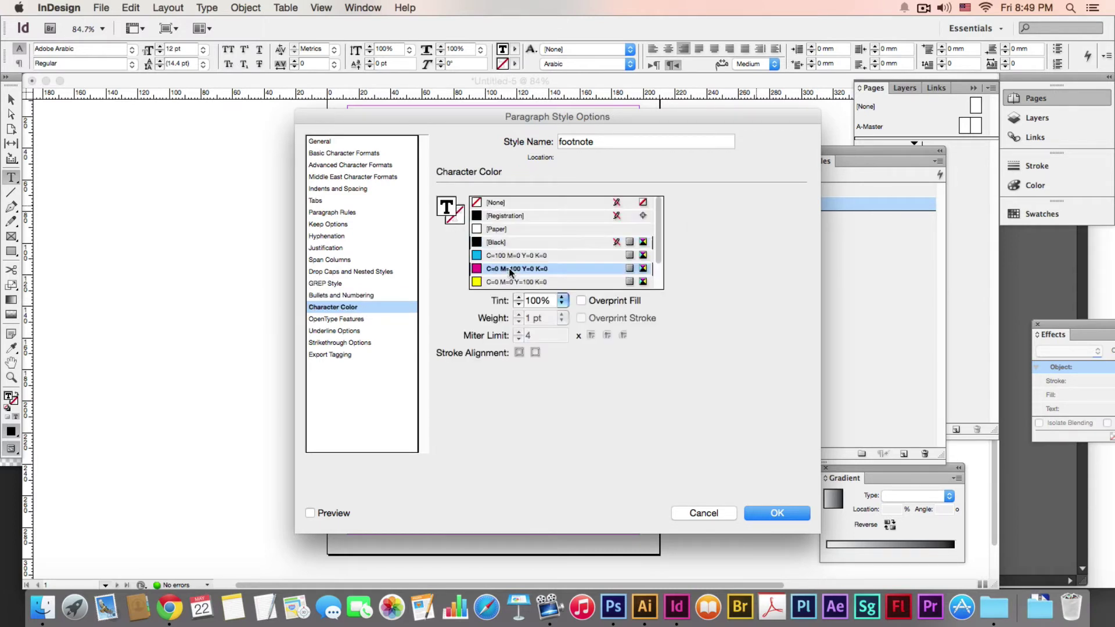
click(776, 513)
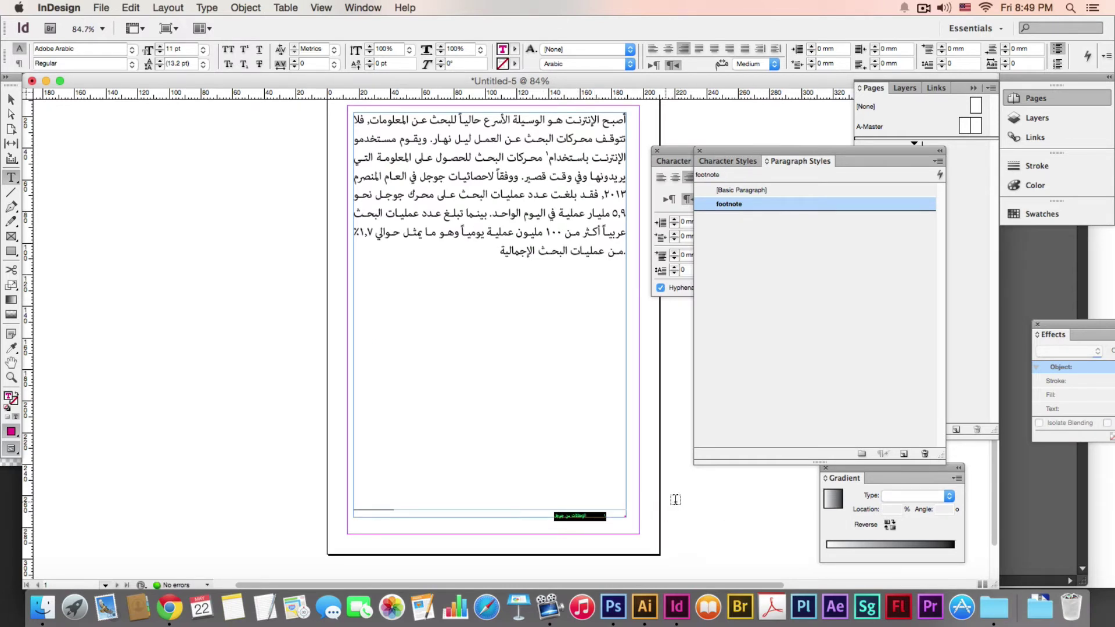
In Document Footnote Options, enable prefix '(' and suffix ')' around footnote references
click(559, 152)
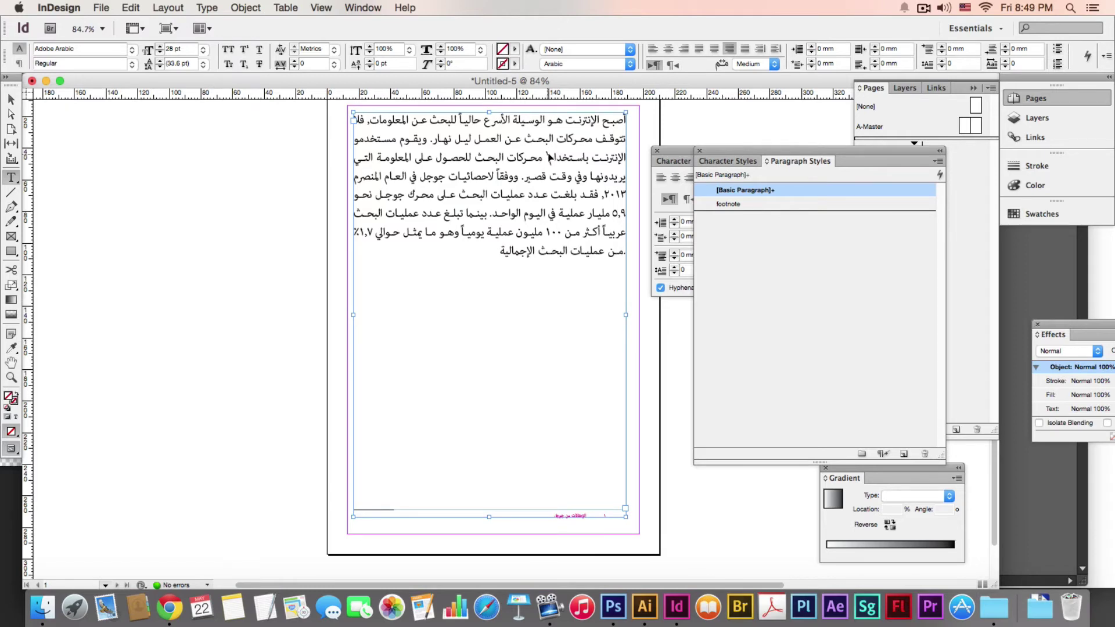
click(149, 7)
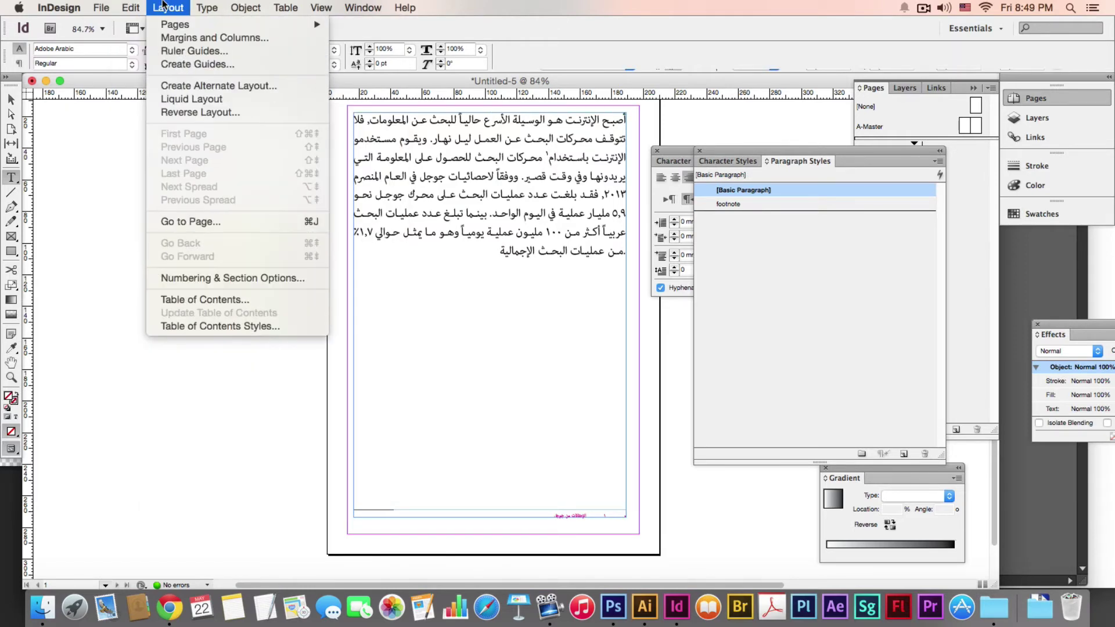
mouse_move(210, 4)
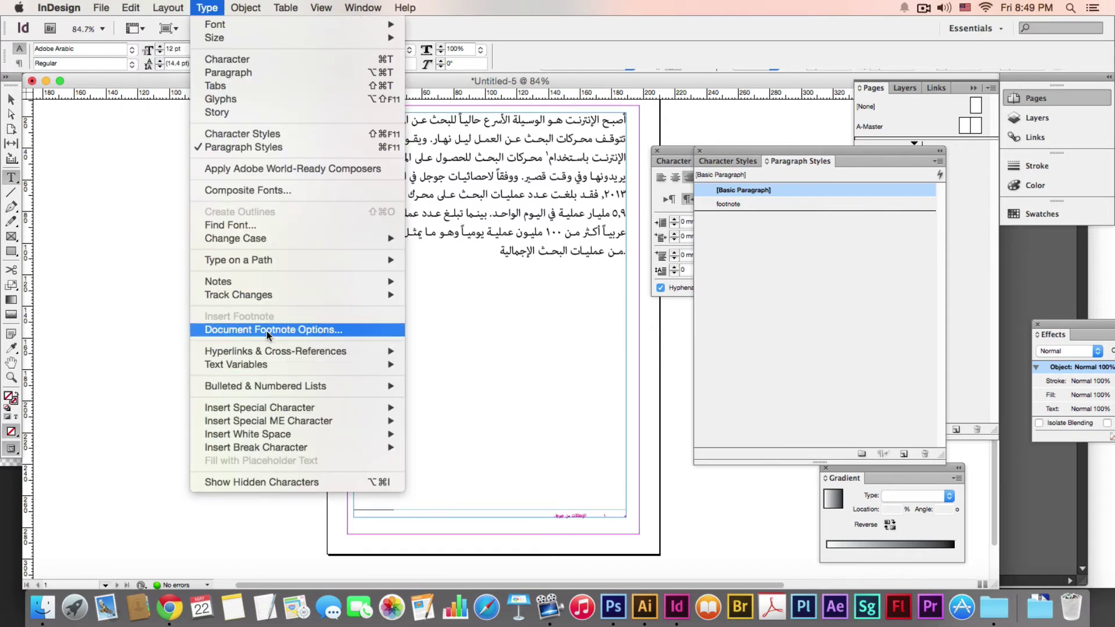
click(288, 332)
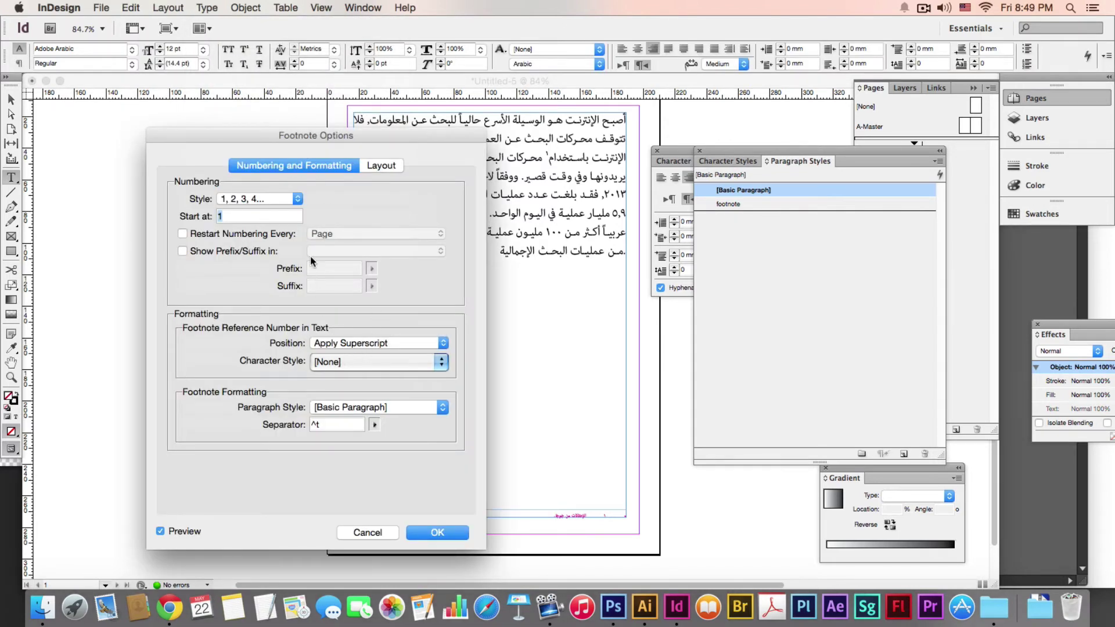
click(227, 250)
click(371, 269)
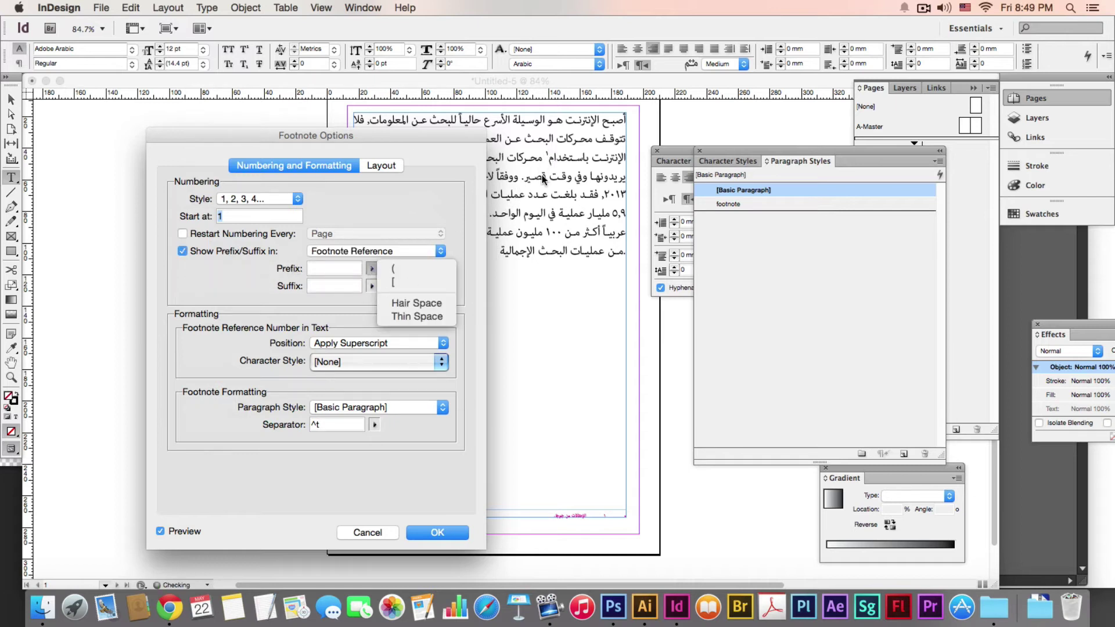
click(430, 272)
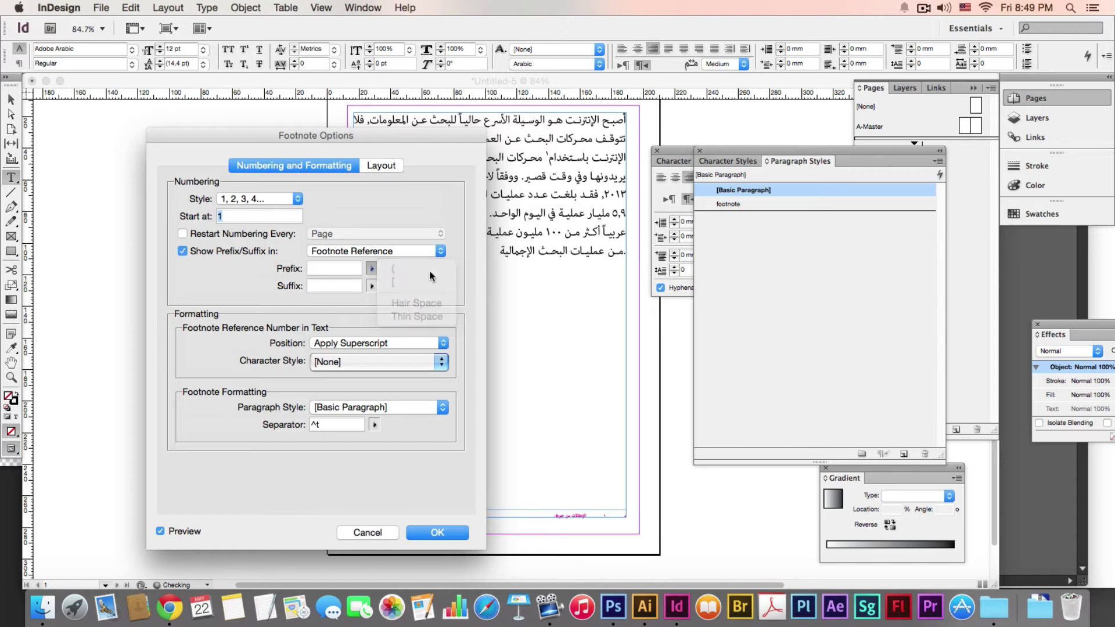
click(372, 286)
click(391, 284)
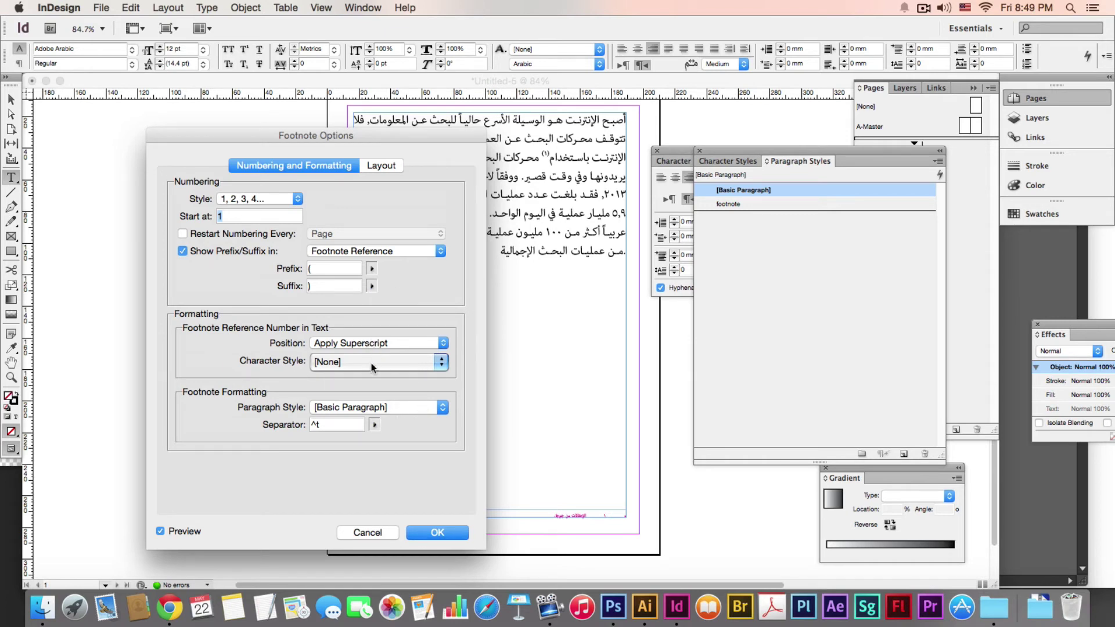
Set footnote text to the footnote paragraph style, leave references with no character style, and confirm
click(390, 406)
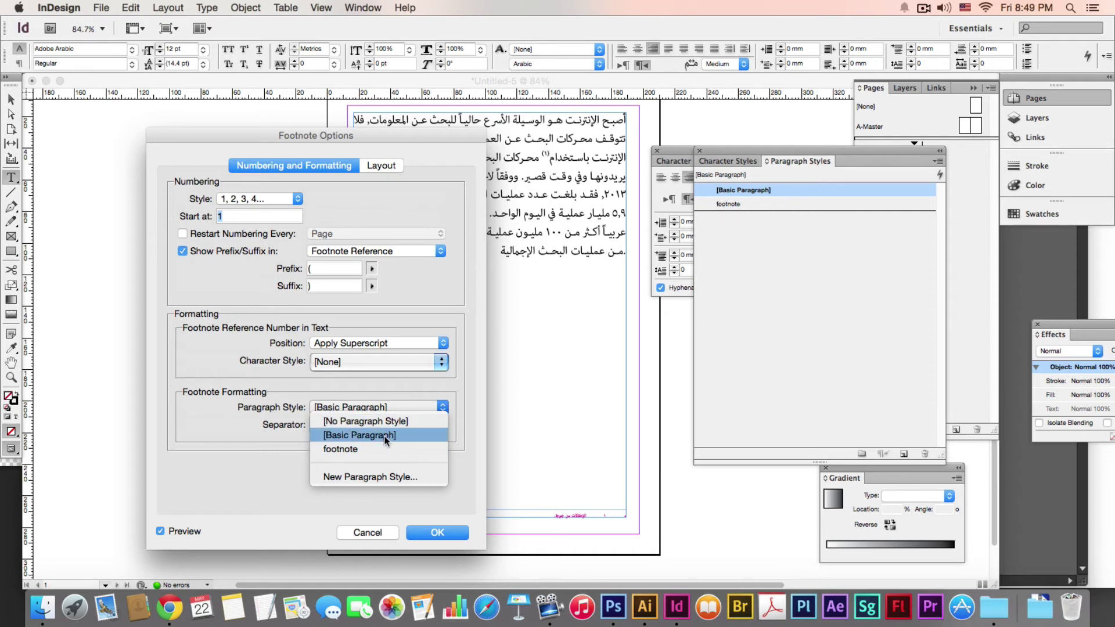
click(340, 449)
click(370, 360)
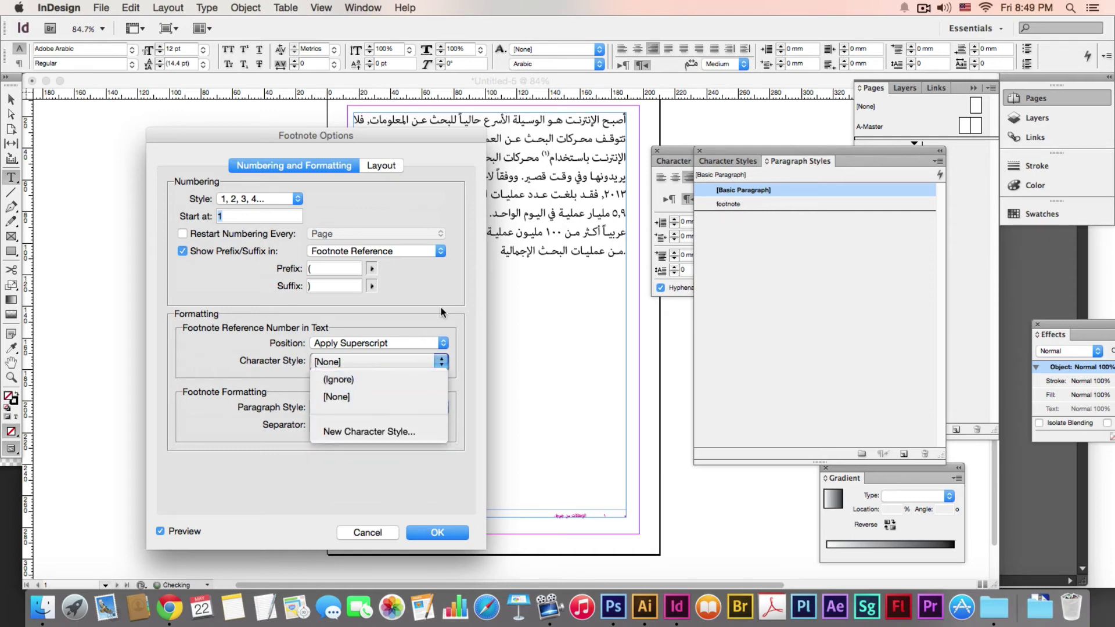
click(417, 395)
click(437, 532)
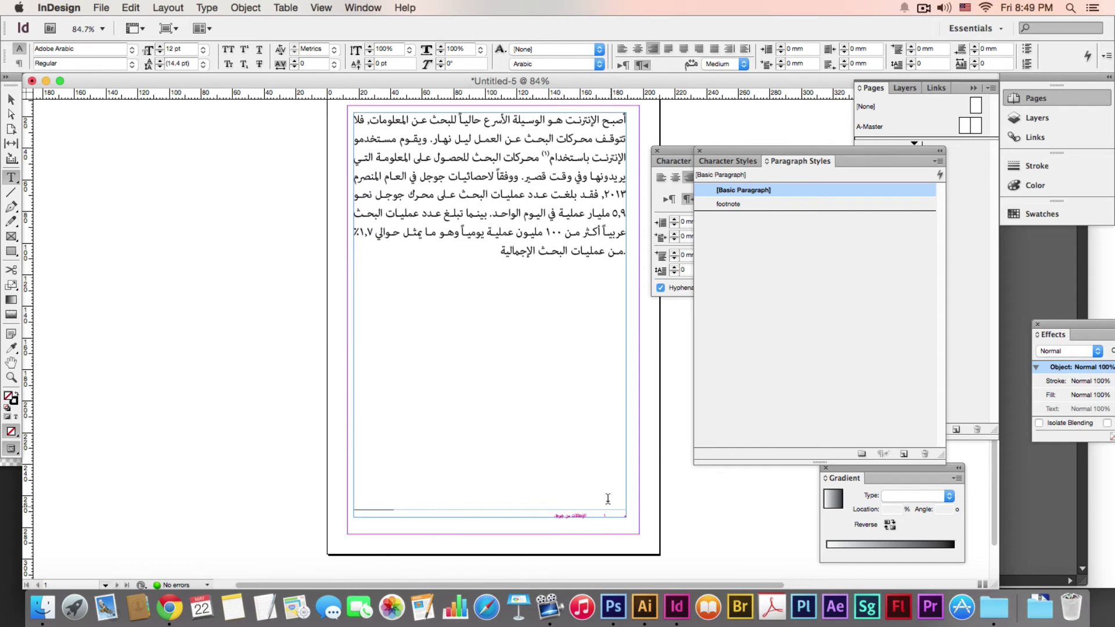
Insert a second footnote after اليوم الواحد and type 'as' as its note
click(494, 214)
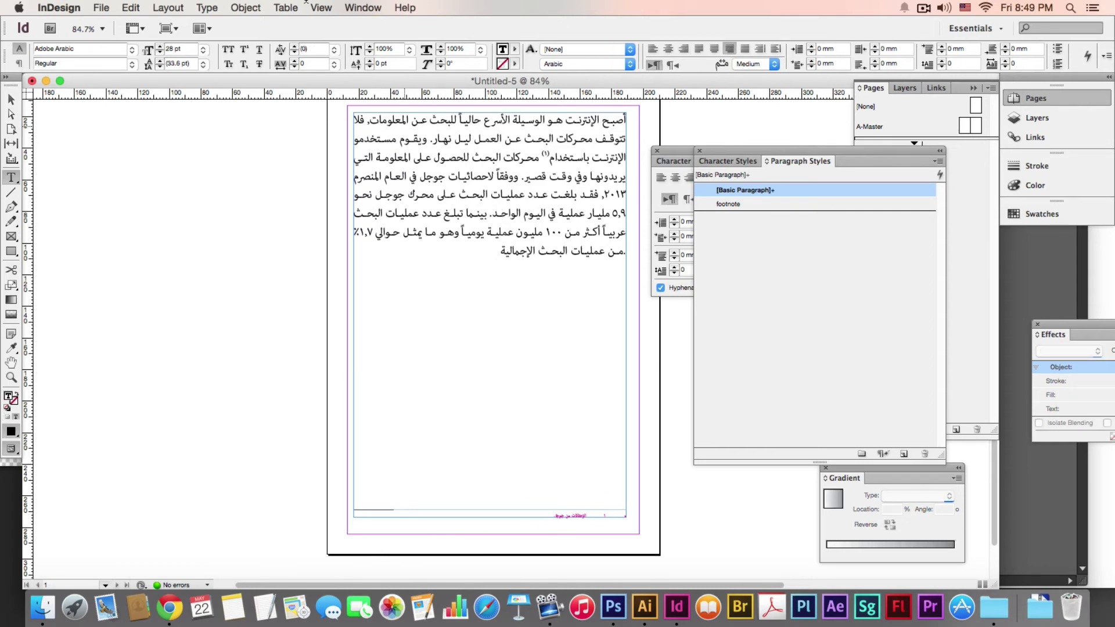
click(168, 7)
mouse_move(207, 4)
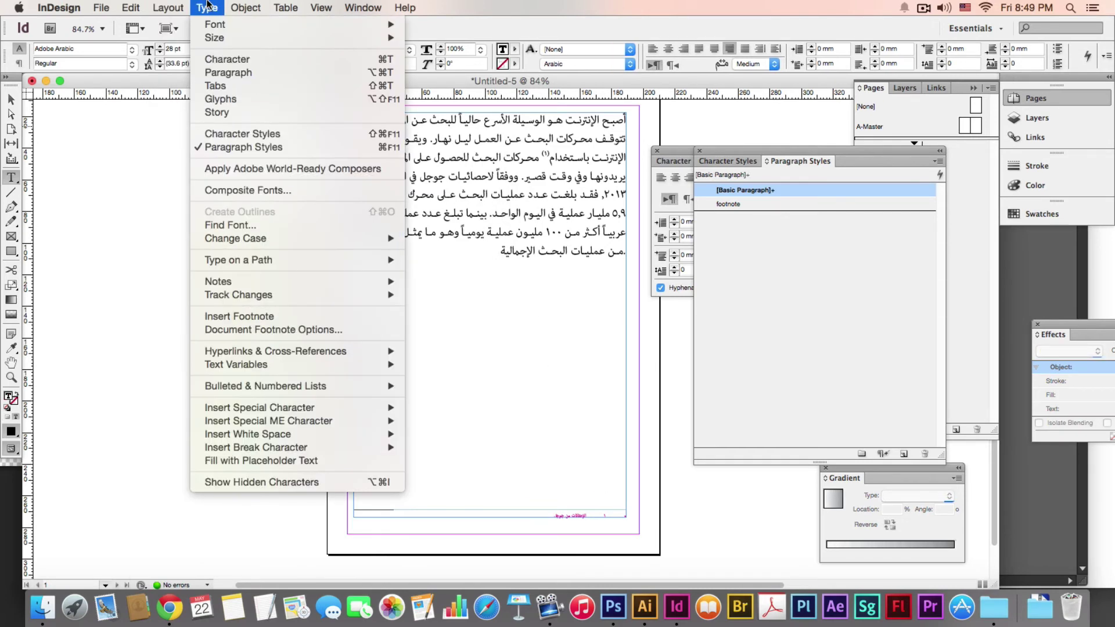
click(265, 316)
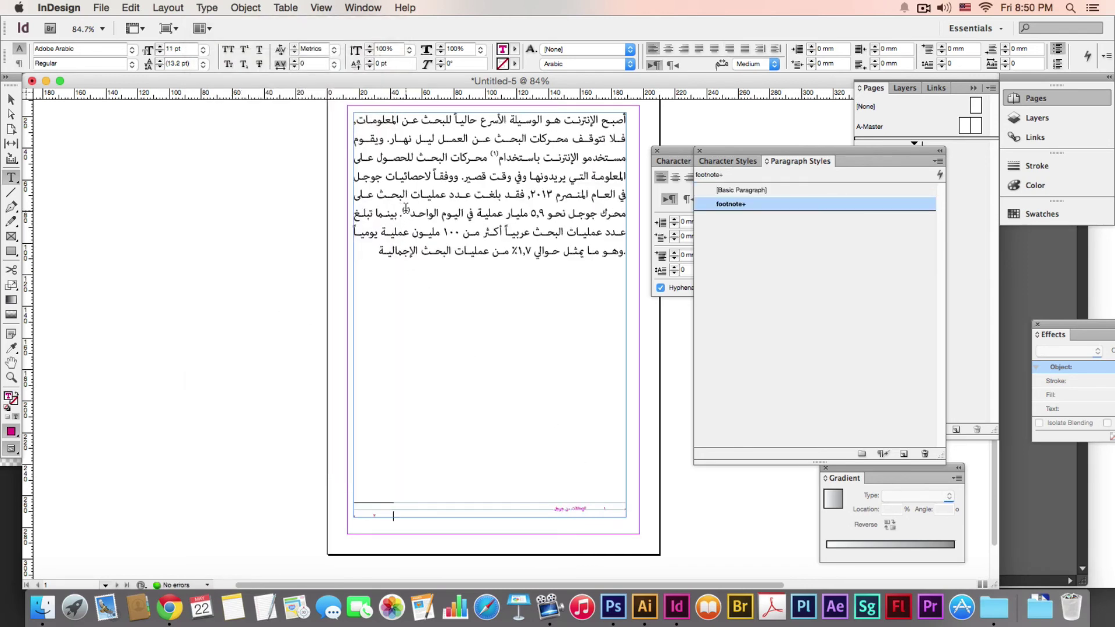
scroll(481, 269, left, 2)
text(as)
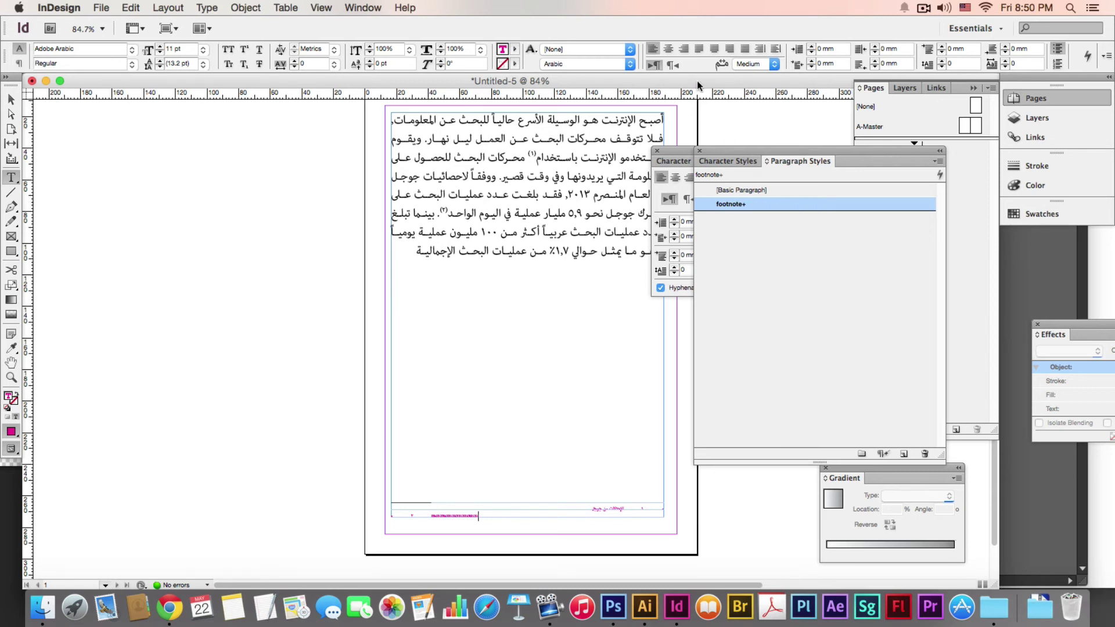
Right-align the second footnote and set its paragraph direction to right-to-left
click(684, 49)
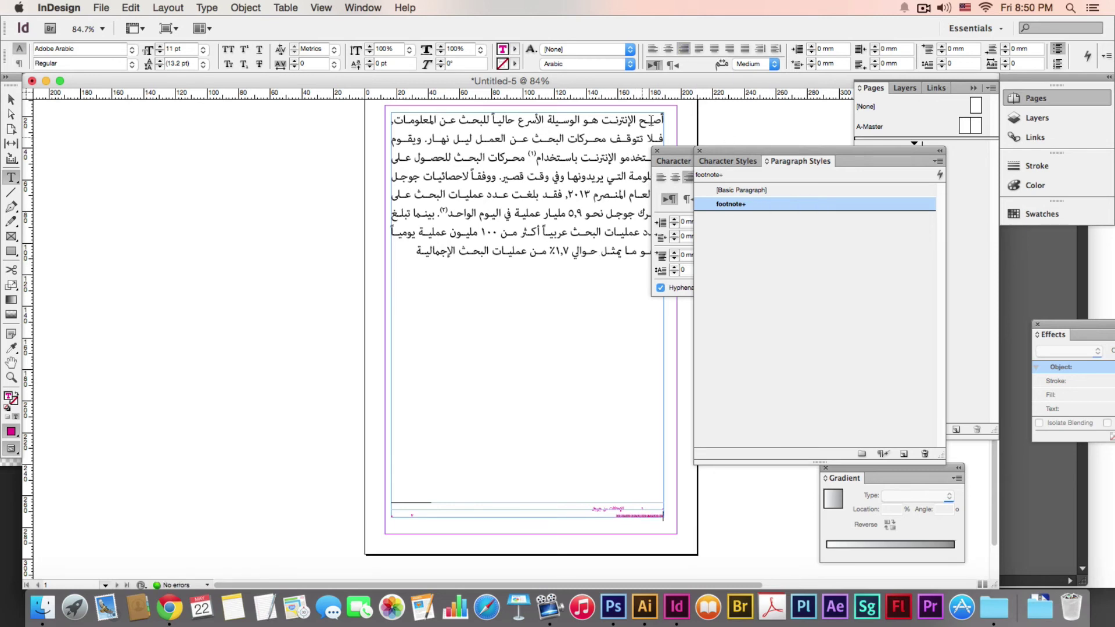
click(671, 65)
click(336, 494)
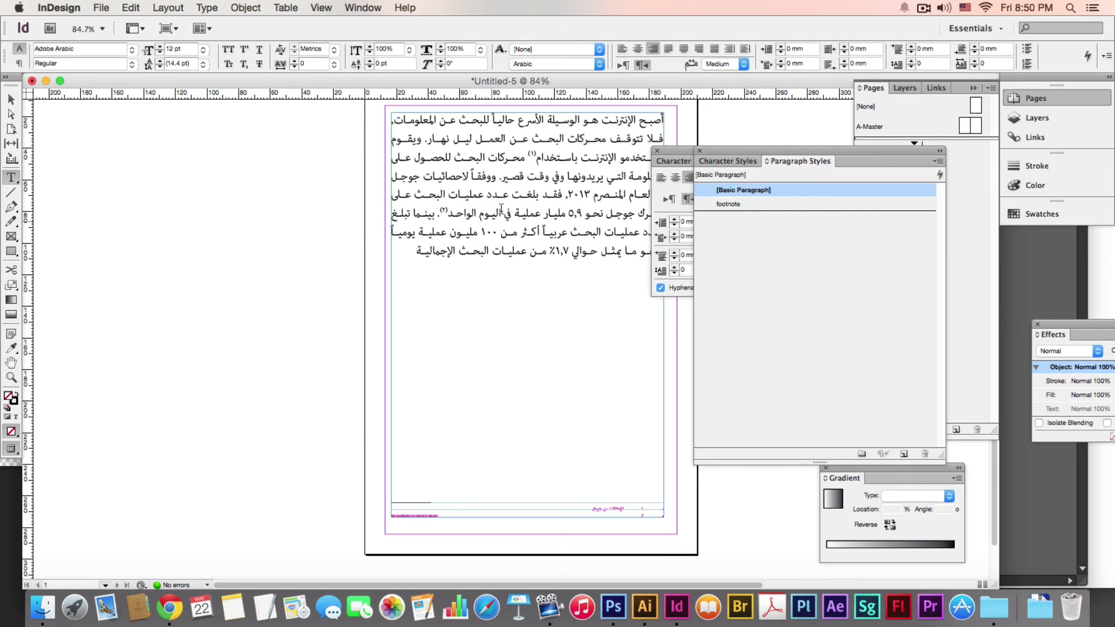
click(608, 511)
Check the footnote paragraph style's settings without changes, then show the Character Styles panel
double_click(785, 200)
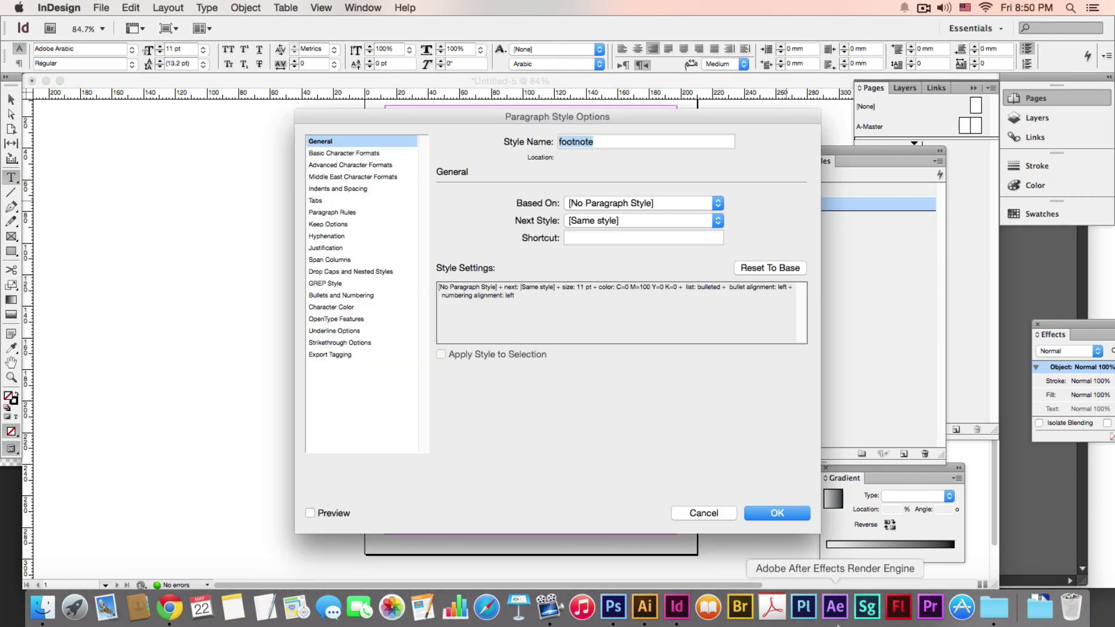
key(Return)
click(721, 163)
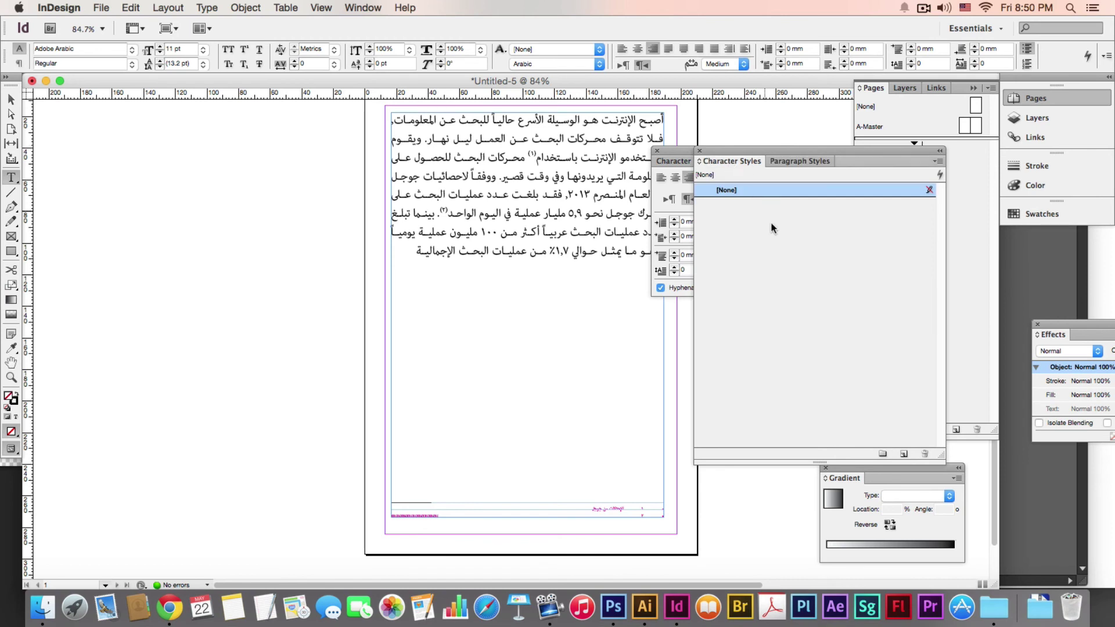
Create Character Style 1 and review its option pages, closing without changes
click(904, 454)
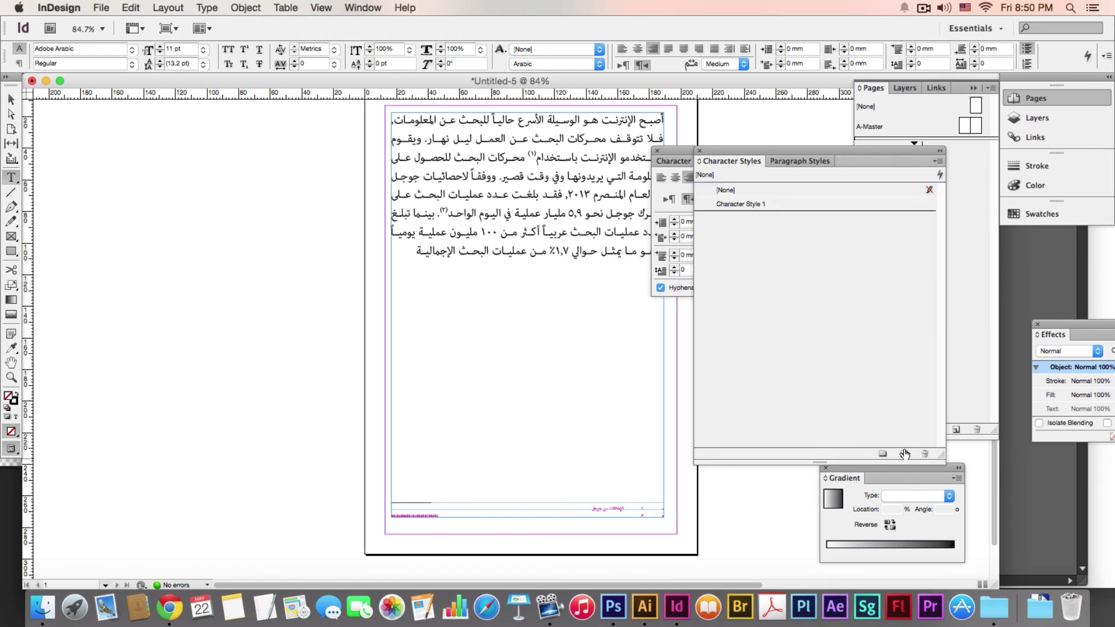
double_click(770, 206)
click(341, 214)
click(362, 238)
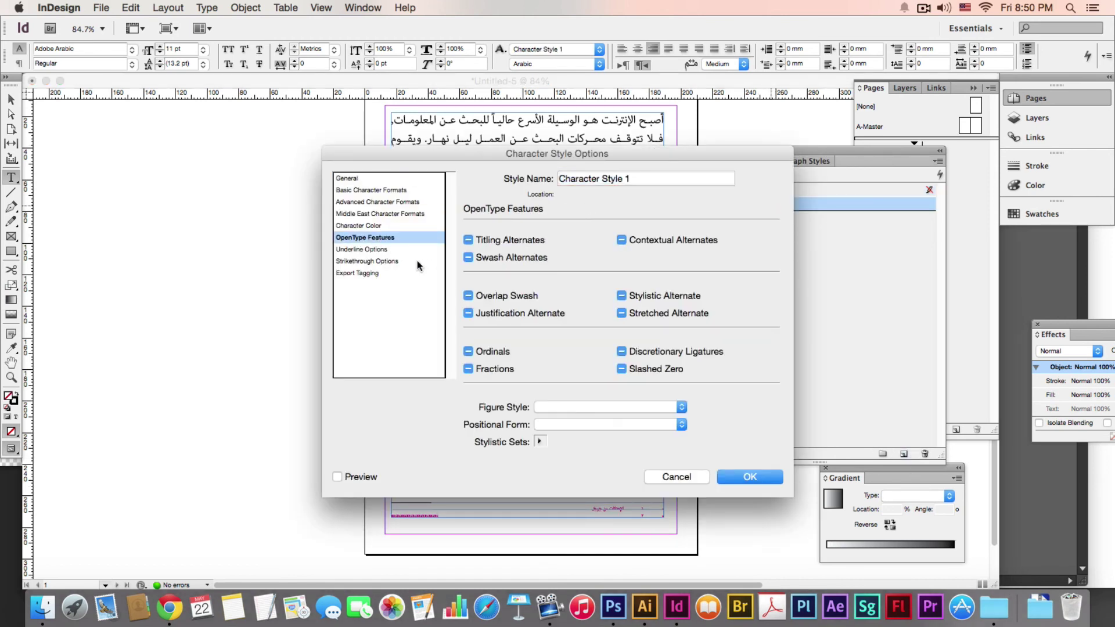
click(368, 261)
click(687, 476)
click(207, 8)
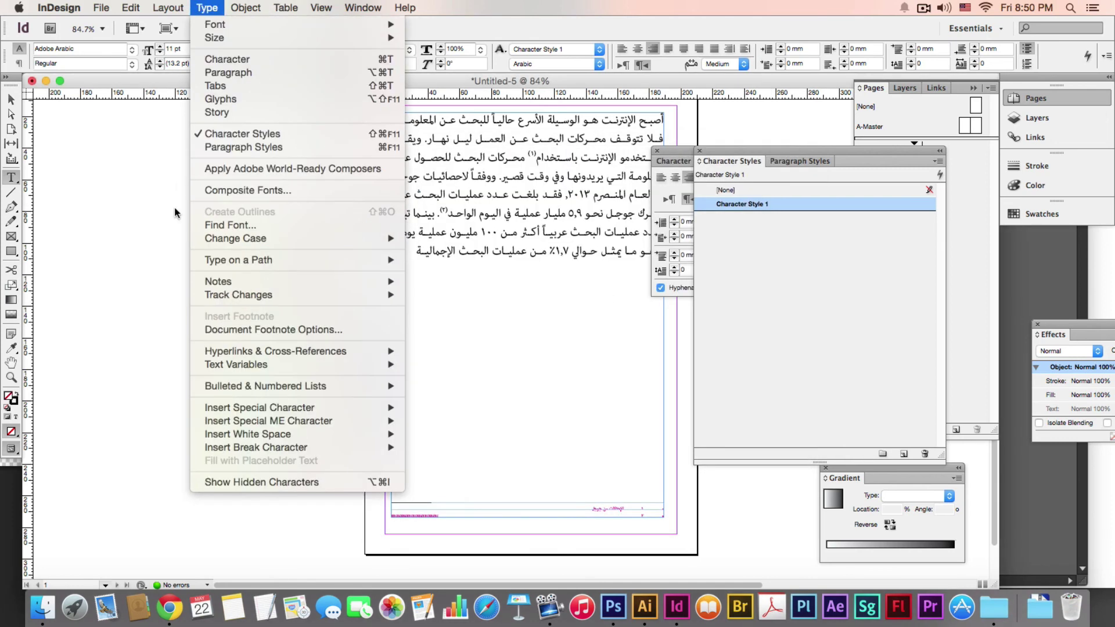
In Document Footnote Options, set the reference character style to Character Style 1 and confirm
mouse_move(270, 349)
click(278, 330)
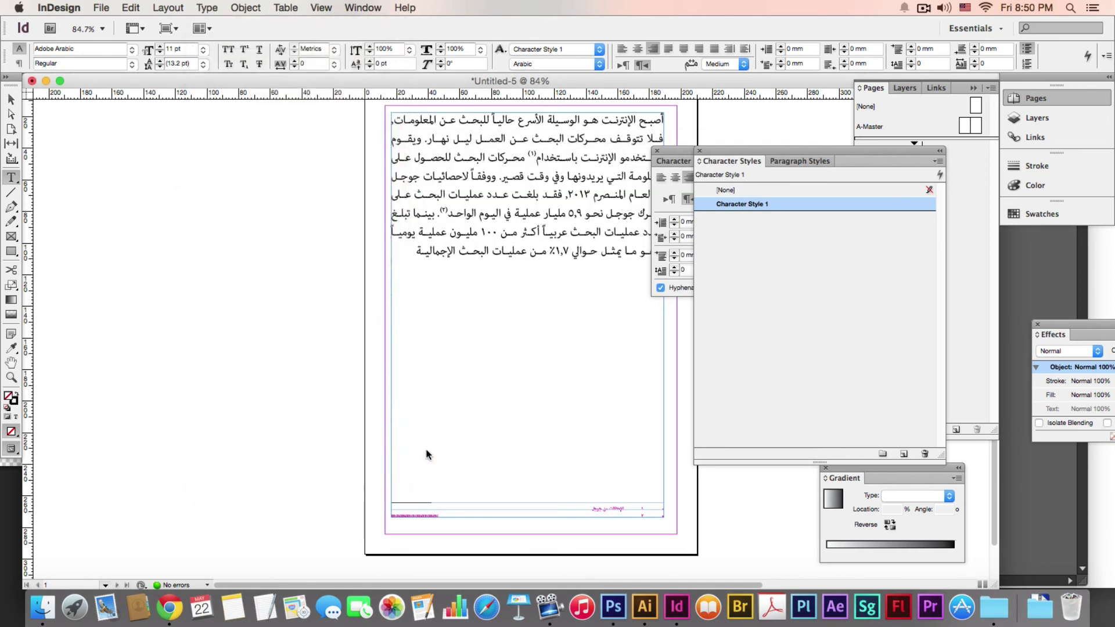
click(323, 362)
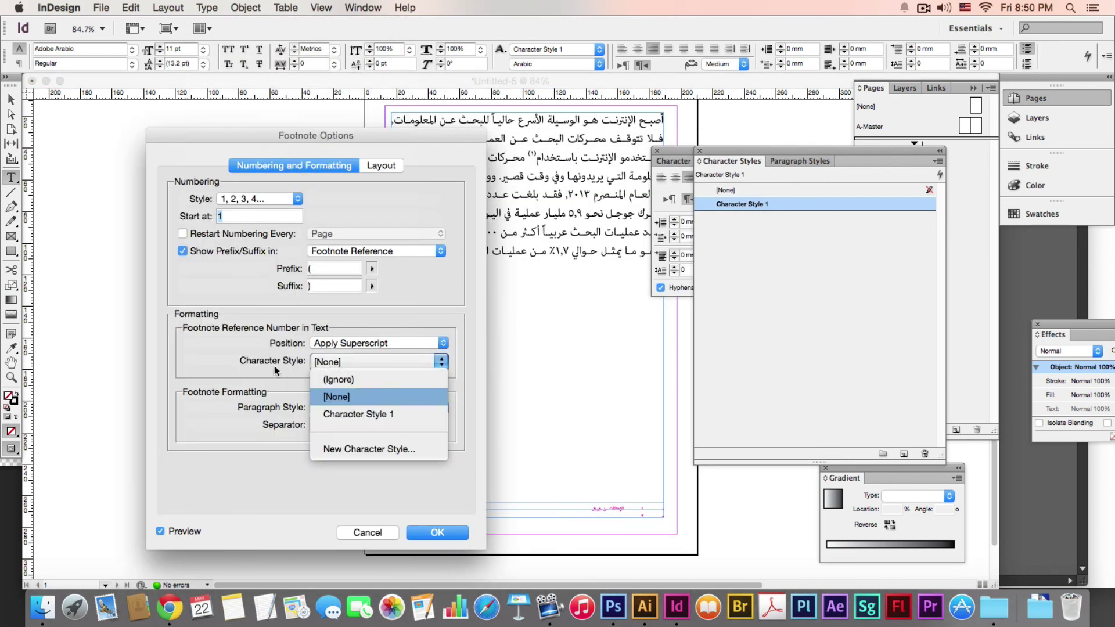
click(397, 415)
click(437, 533)
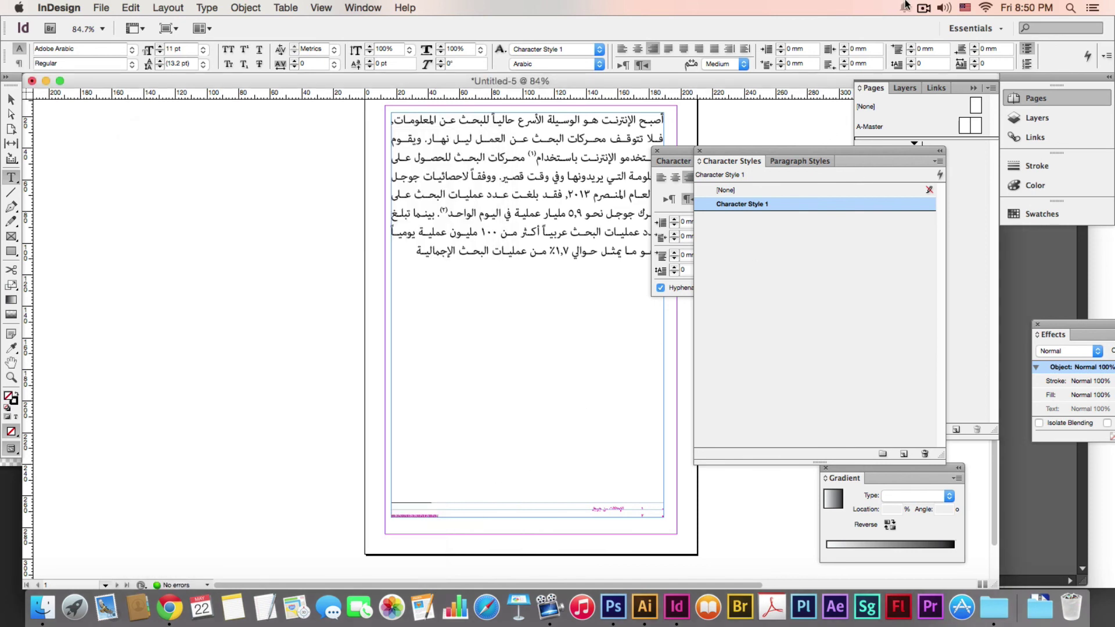
click(923, 7)
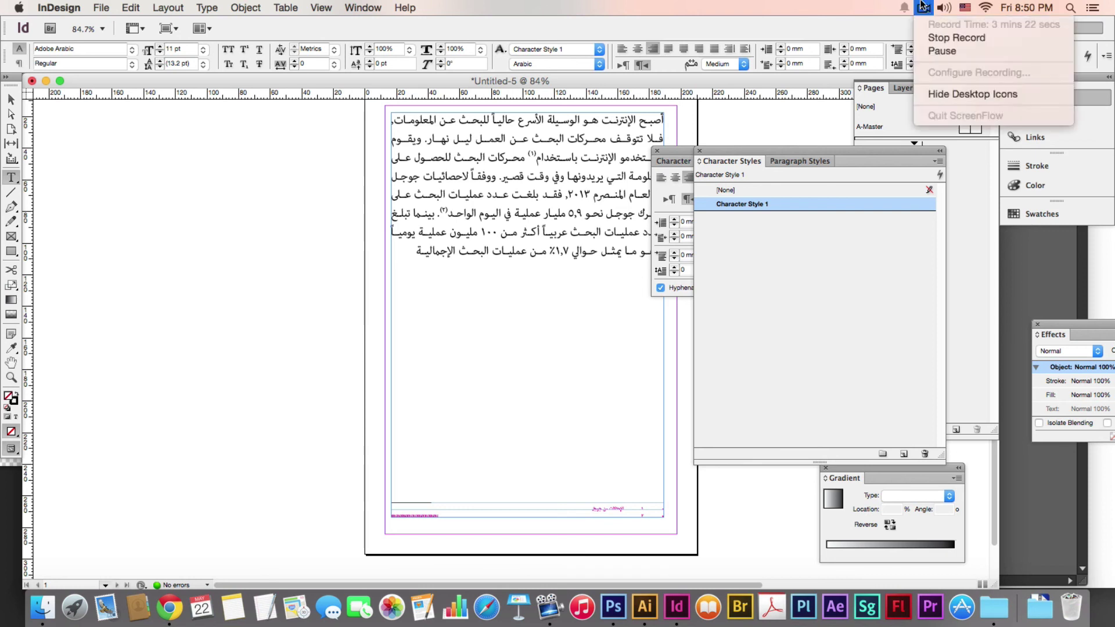